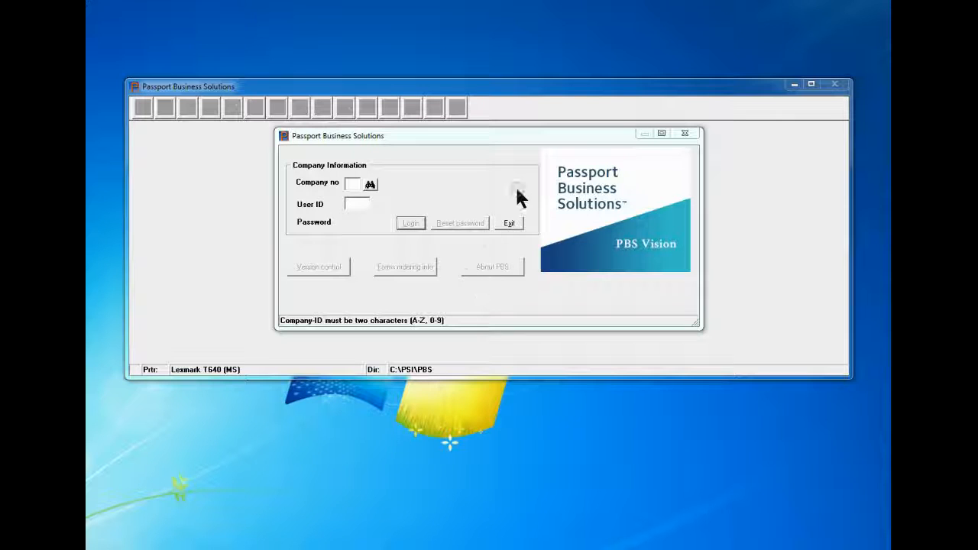
Step: Log in to company 00 with the user ID and account password
click(529, 140)
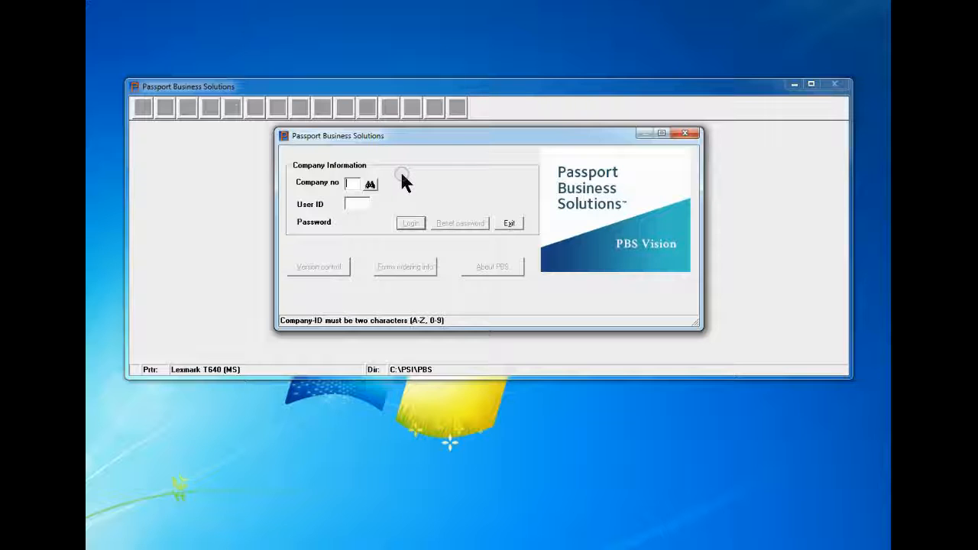
text(00)
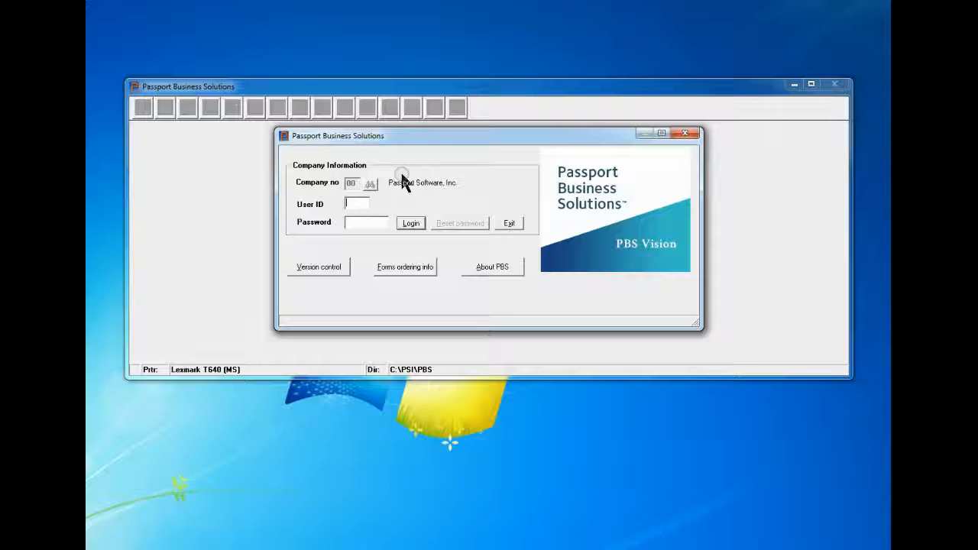
text(MEB)
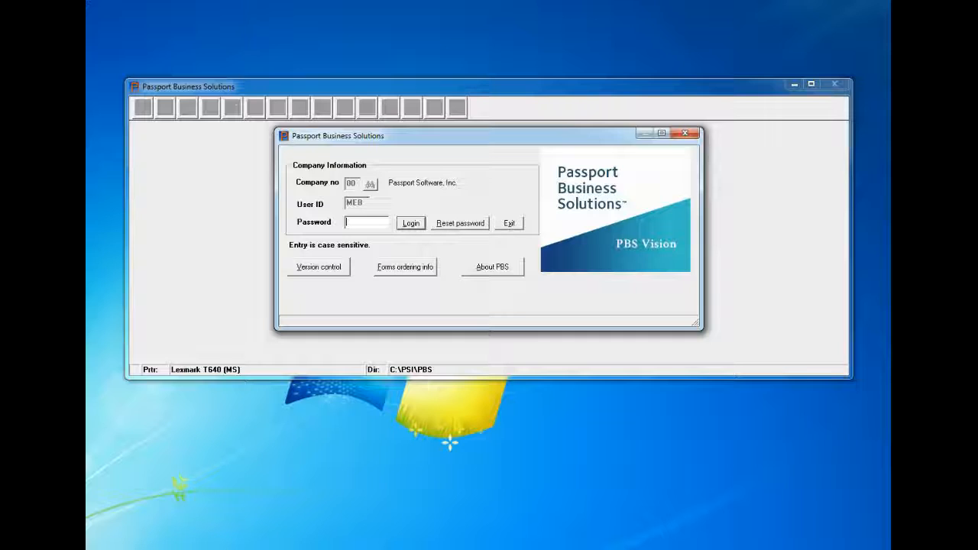
text(********)
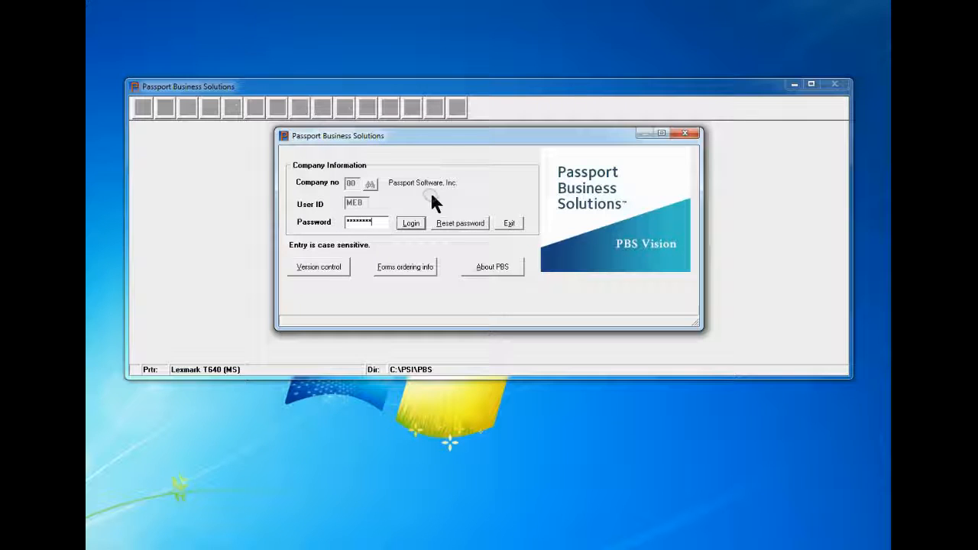
click(408, 224)
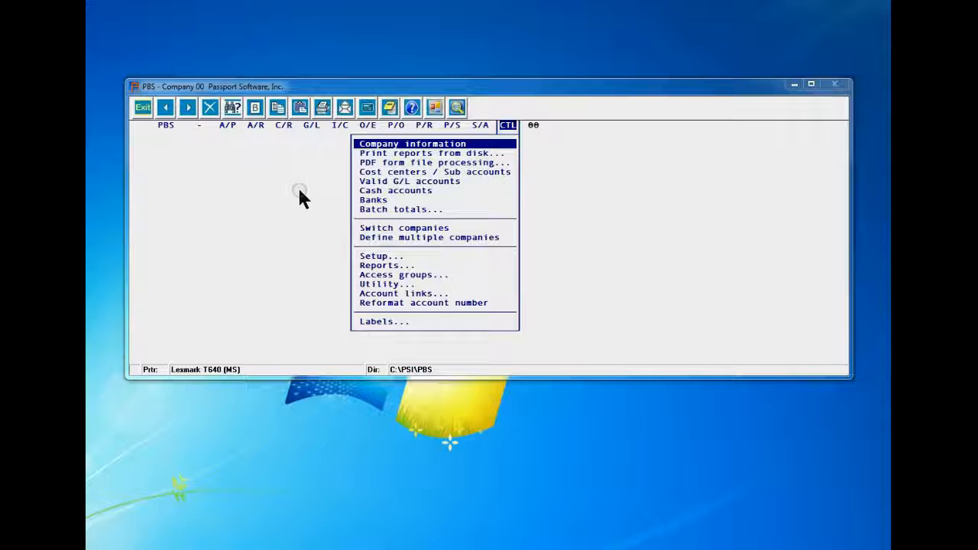
Step: Browse the options of the modules from CTL back to A/P
click(304, 135)
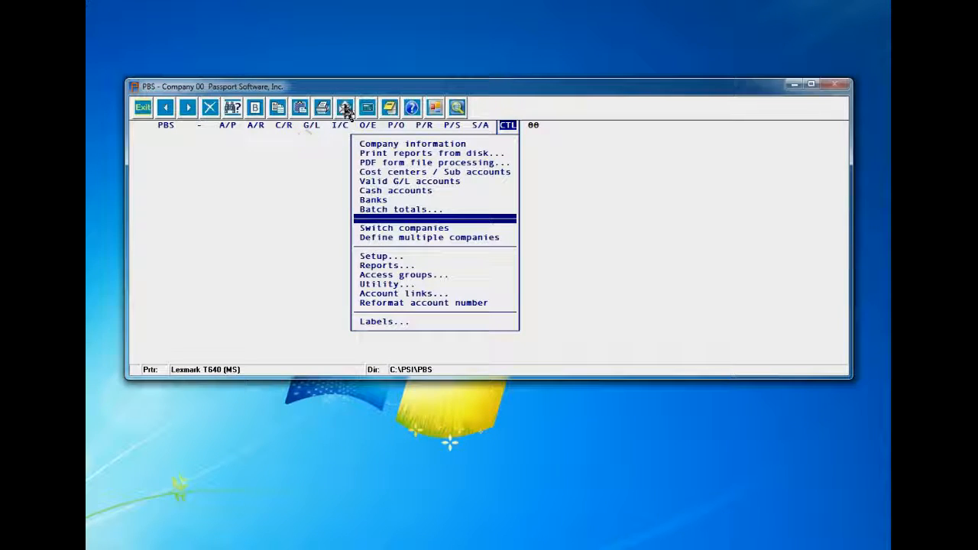
key(Left)
key(Left)
key(Left)
key(Left)
key(Left)
key(Left)
key(Left)
key(Left)
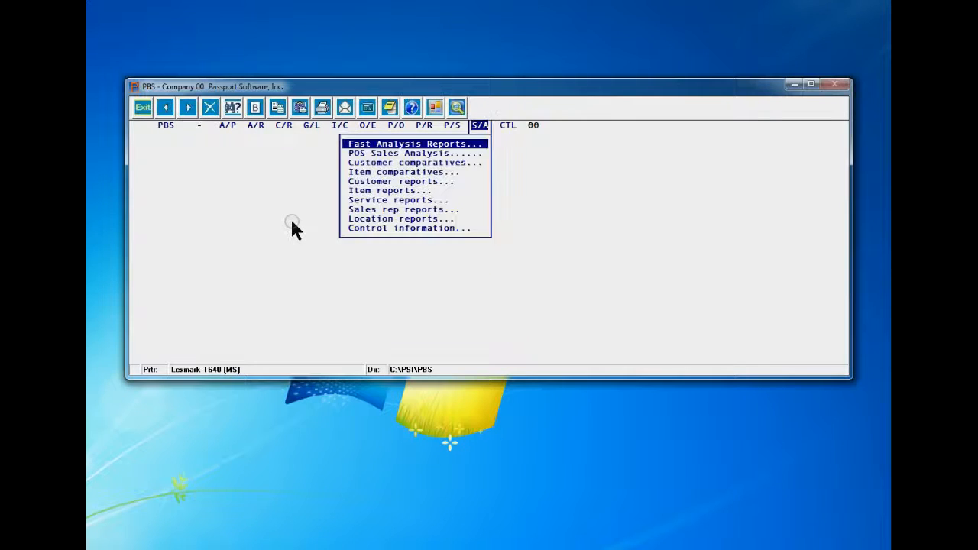
key(Left)
key(Left)
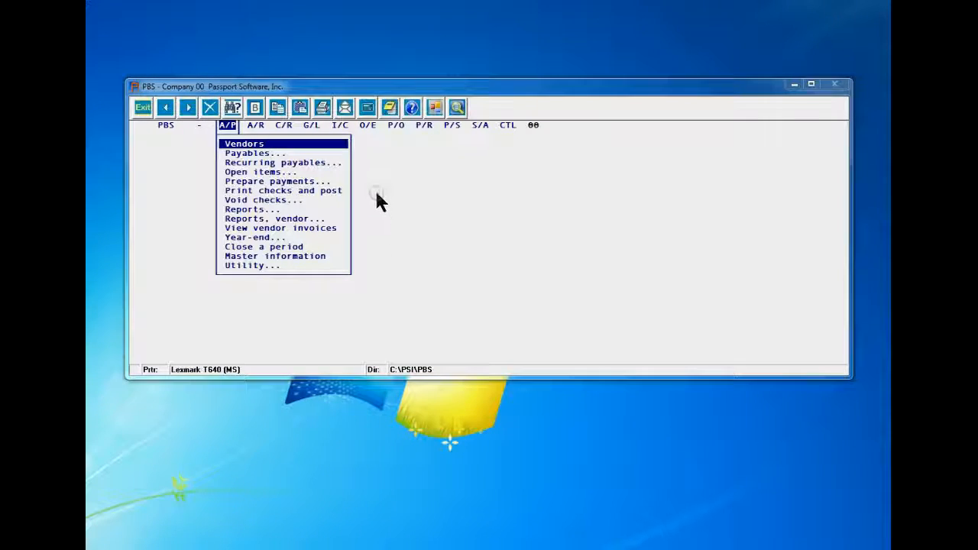
Step: View the options available under Payables in the A/P module, leaving without choosing one
click(275, 155)
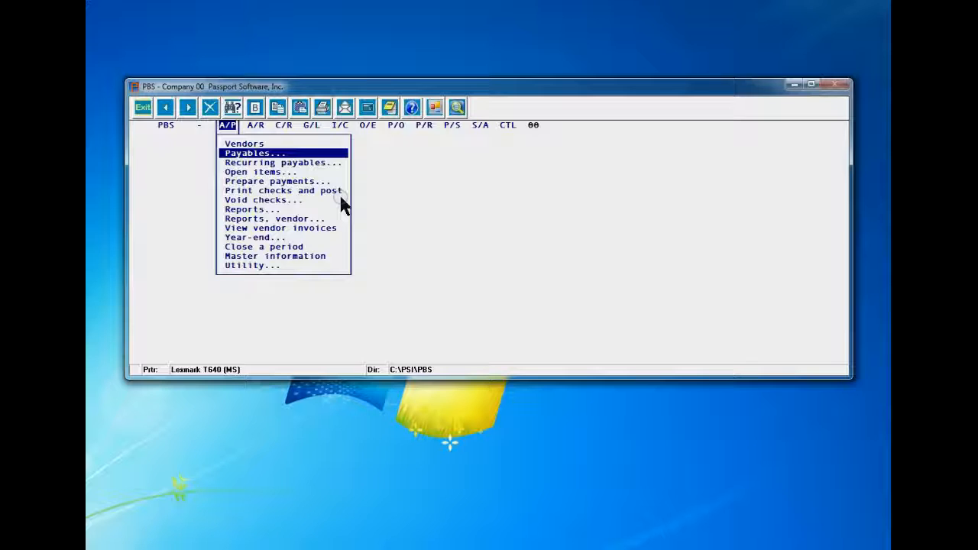
key(Return)
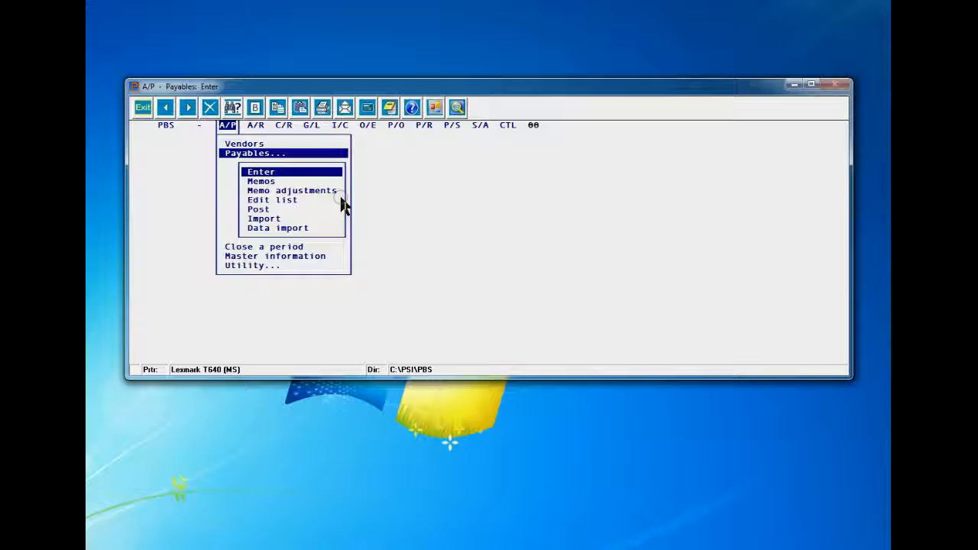
key(Escape)
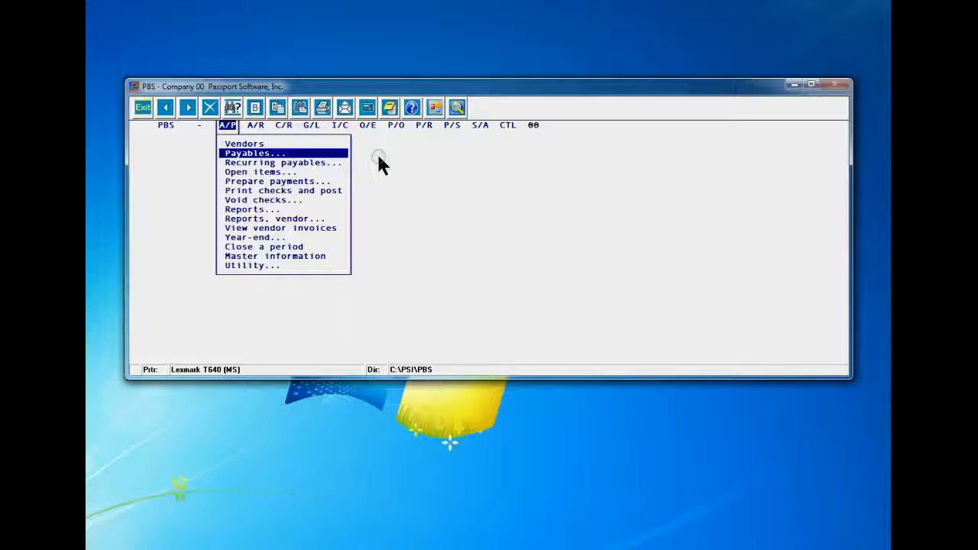
Step: View the Cash receipts options in the A/R module, leaving without choosing one
key(Right)
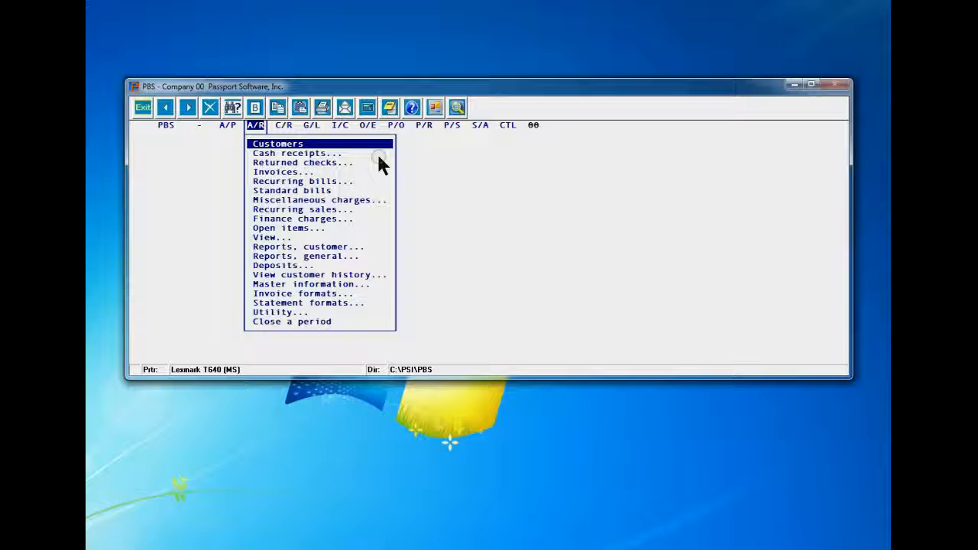
key(Down)
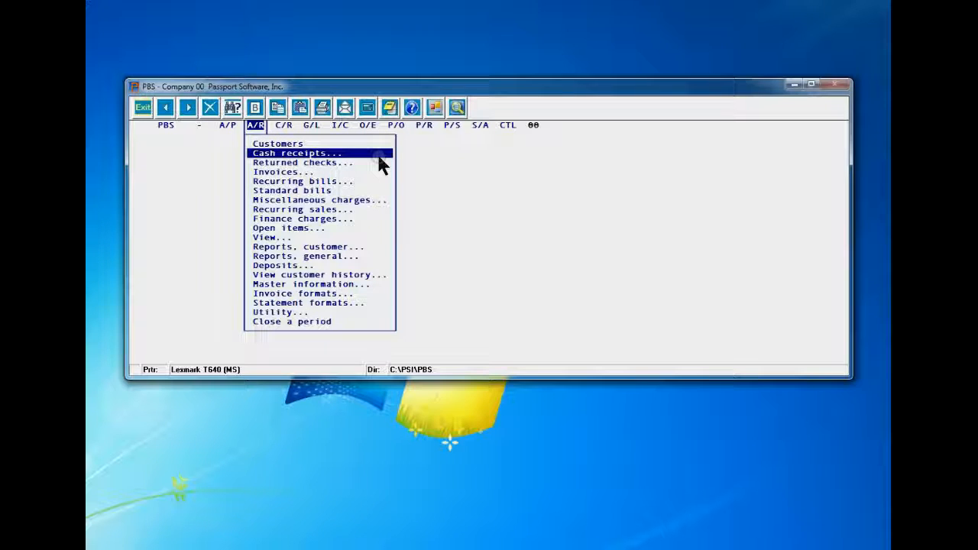
key(Return)
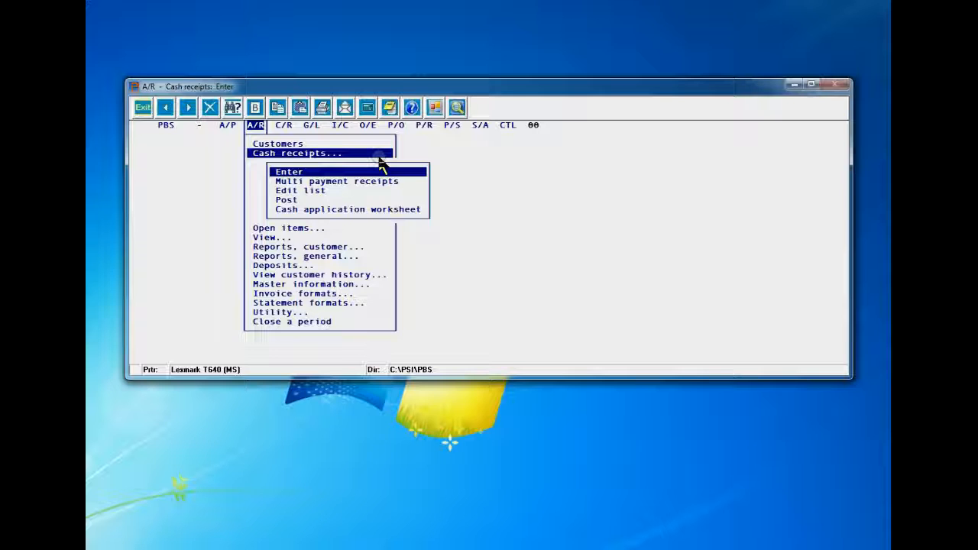
key(Escape)
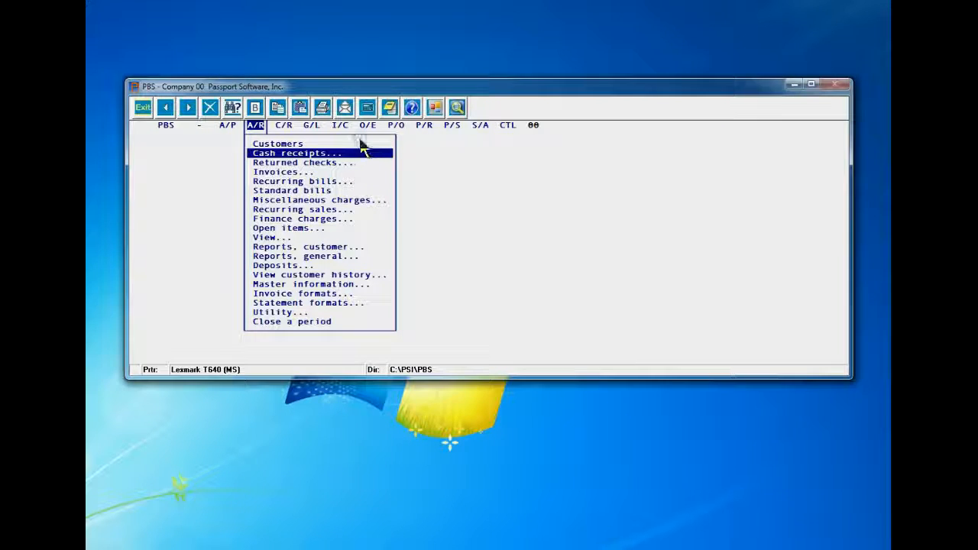
Step: Look over the module options from A/R across to O/E and back to C/R
key(Right)
key(Right)
key(Right)
key(Right)
key(Right)
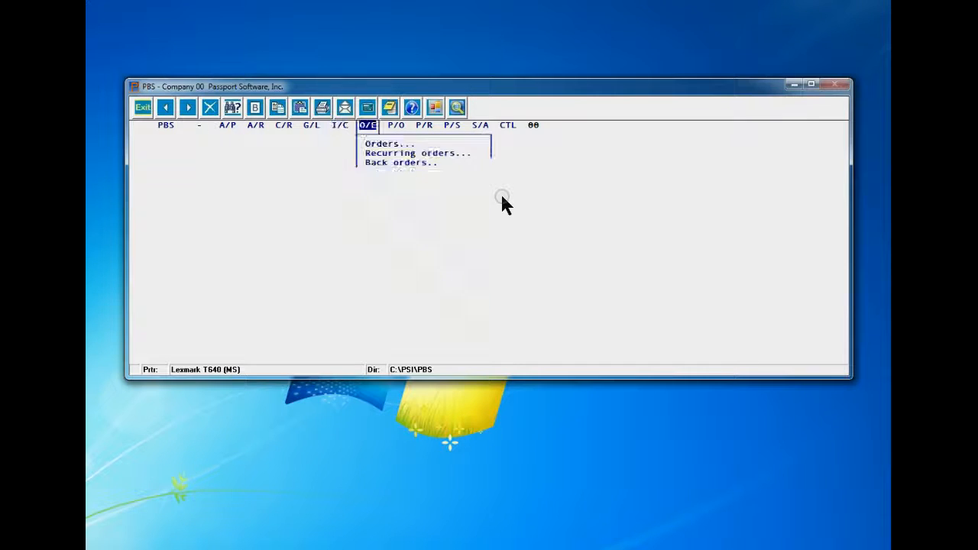
key(Left)
key(Left)
key(Left)
key(Left)
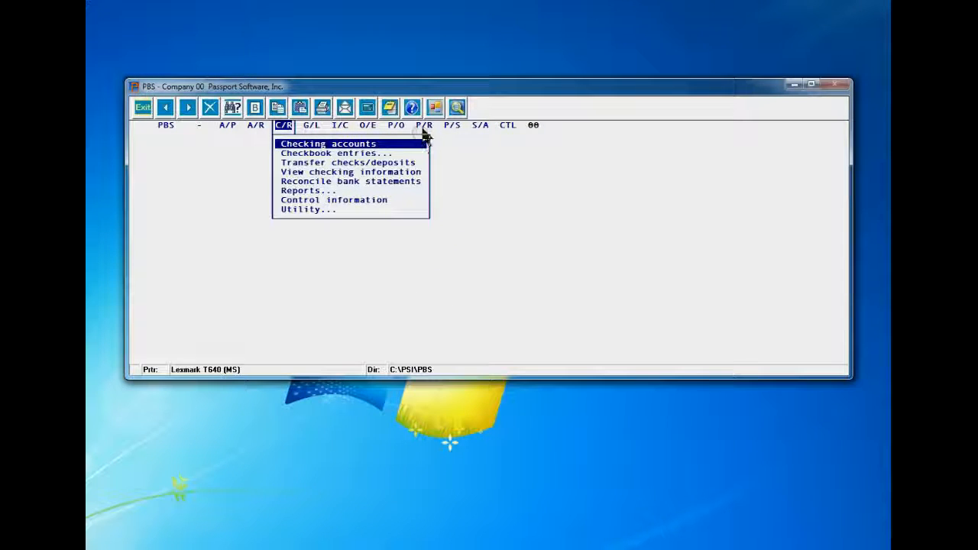
Step: Look over the P/R and P/S module options, returning to the I/C module
key(Right)
key(Right)
key(Right)
key(Right)
key(Right)
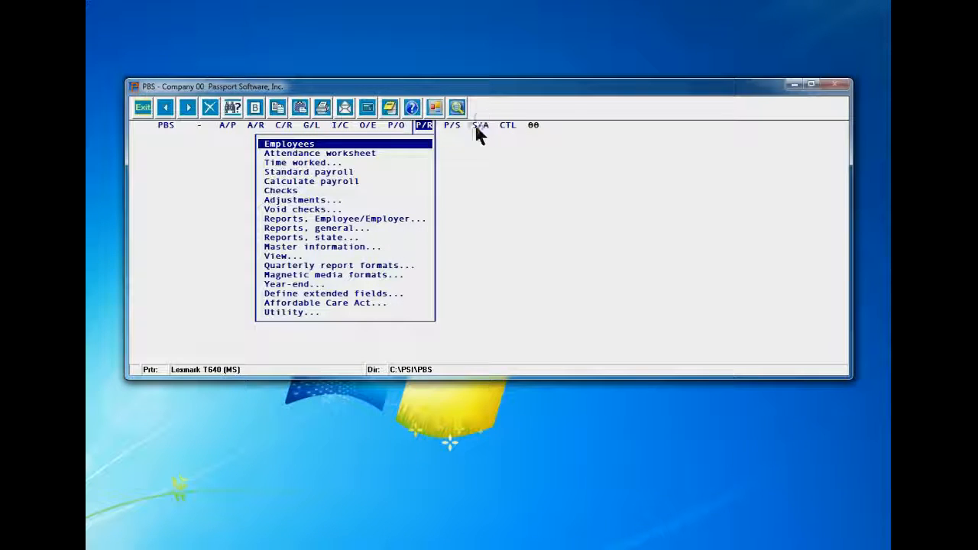
key(Right)
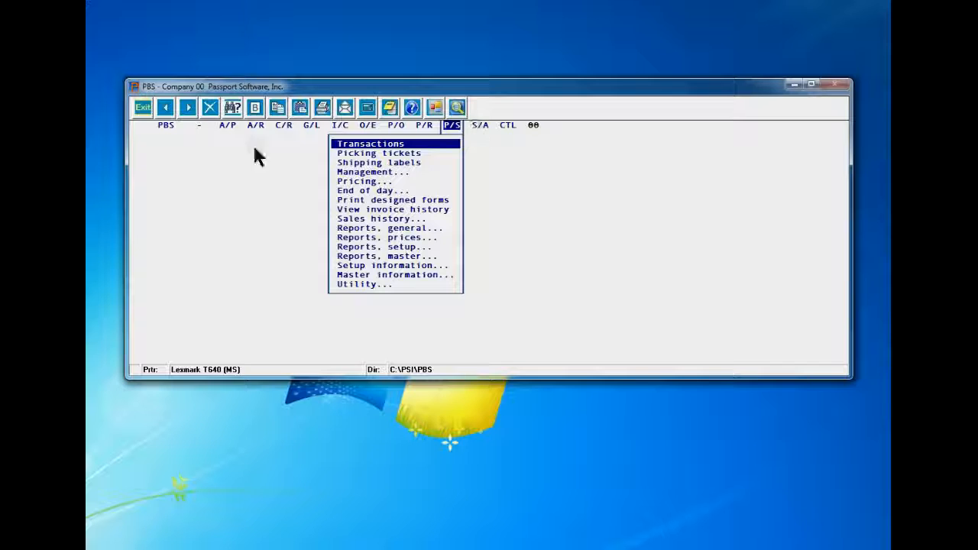
key(Left)
key(Left)
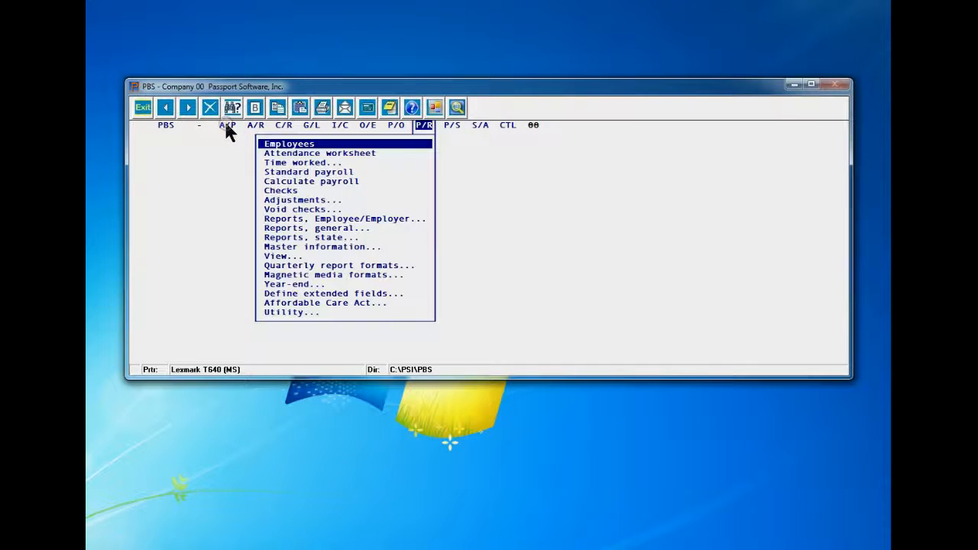
key(Left)
key(Left)
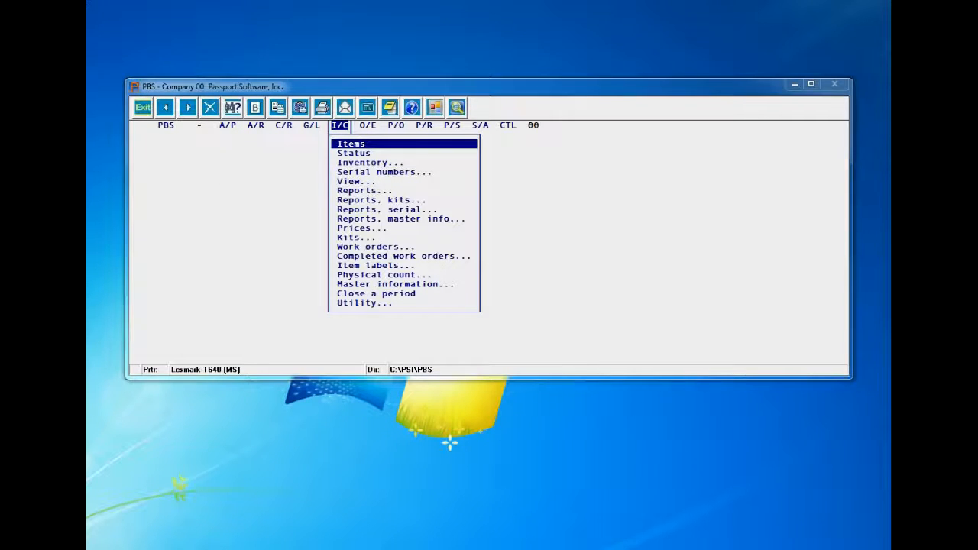
click(260, 238)
click(256, 85)
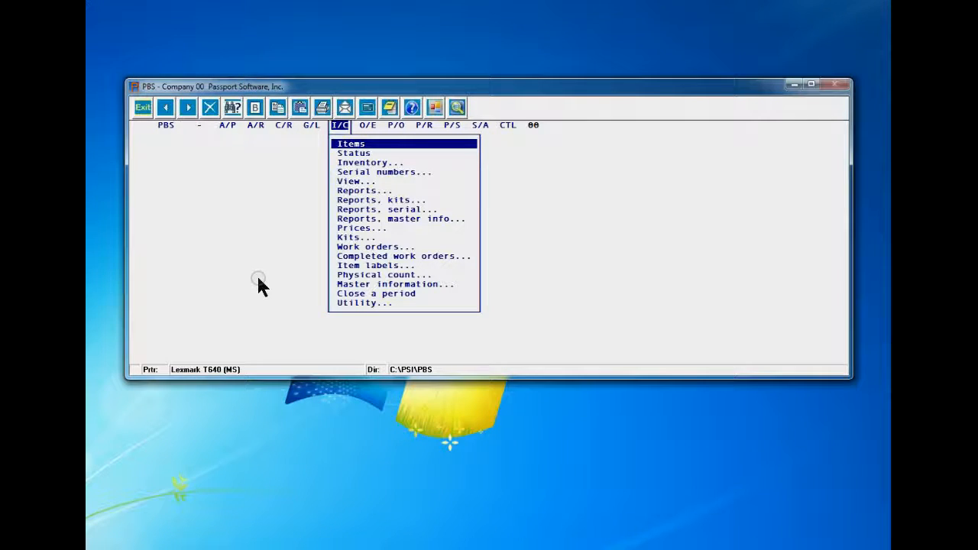
Step: Open the Customers records in the A/R module
key(Left)
key(Left)
key(Left)
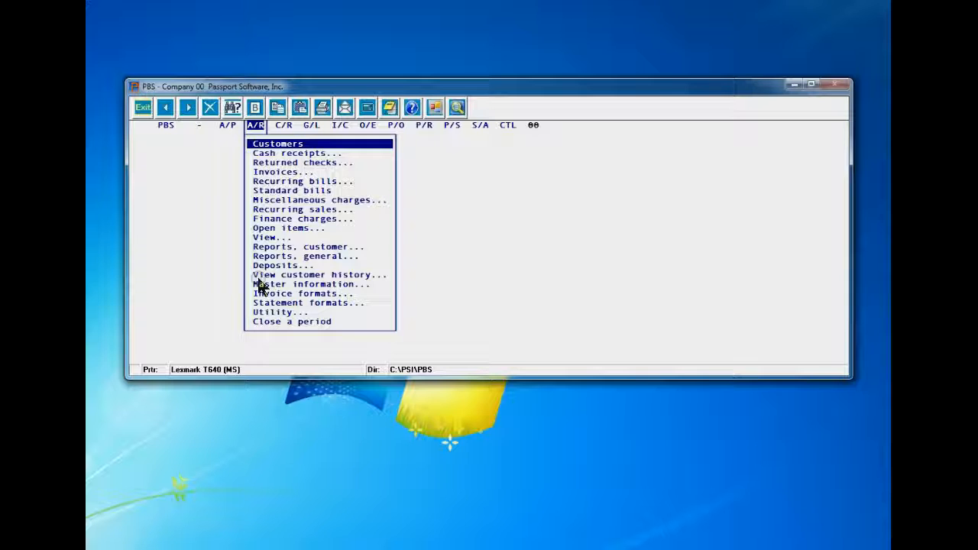
key(Return)
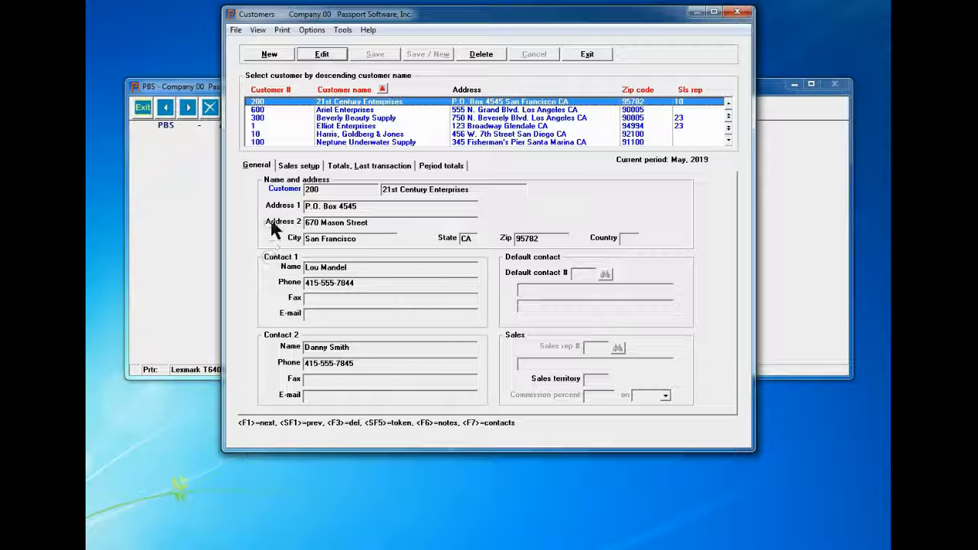
Step: Examine the Sales setup information for 21st Century Enterprises and return to its General information
click(308, 168)
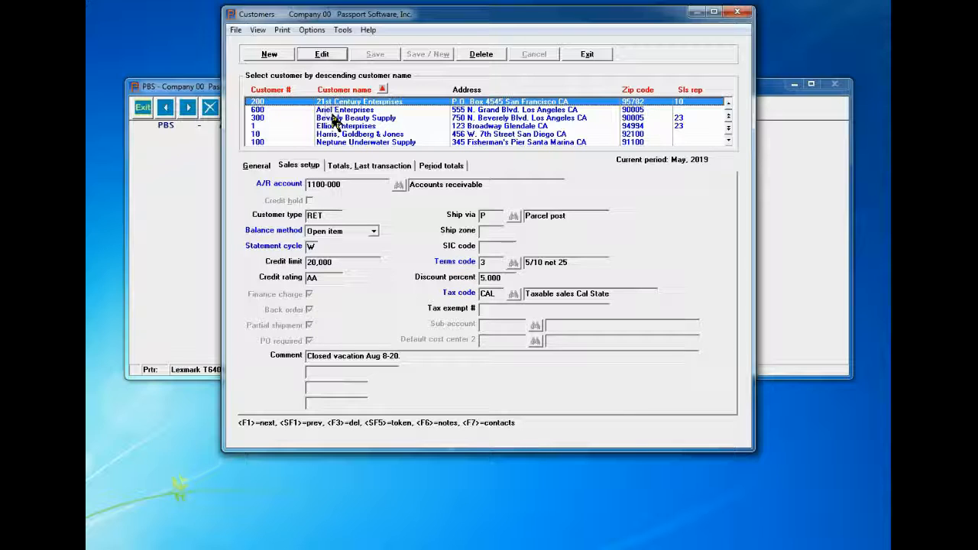
click(250, 166)
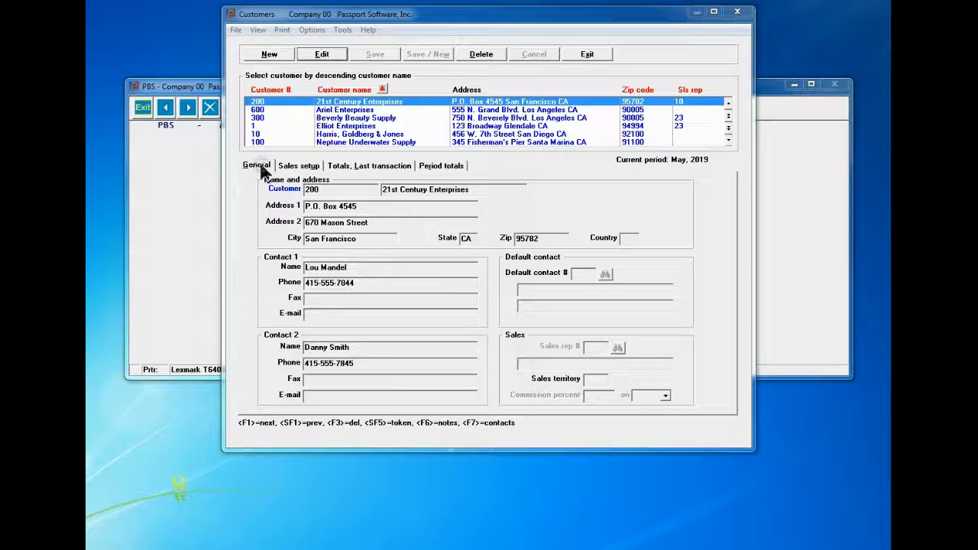
click(261, 170)
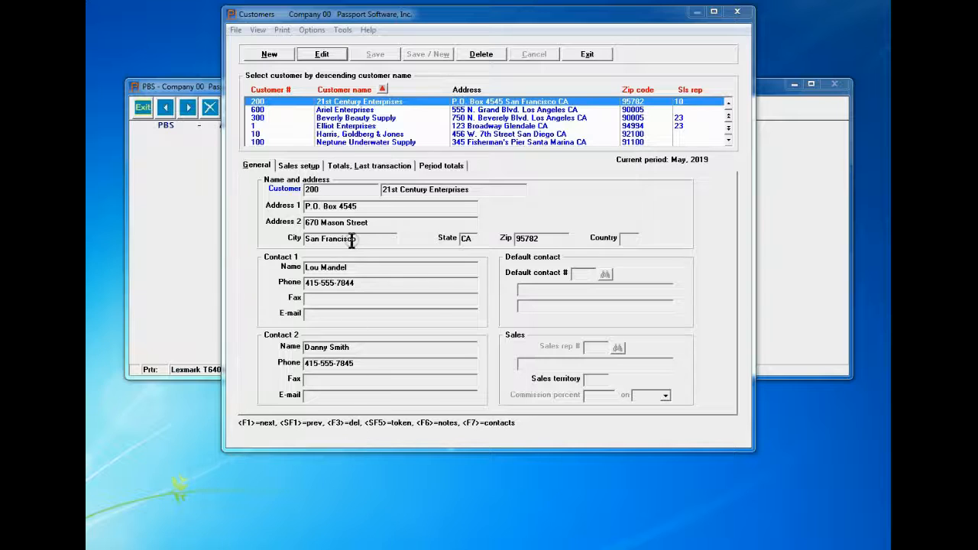
Step: Review the Sales setup, Totals and last transaction, and Period totals of 21st Century Enterprises, ending on General
click(314, 168)
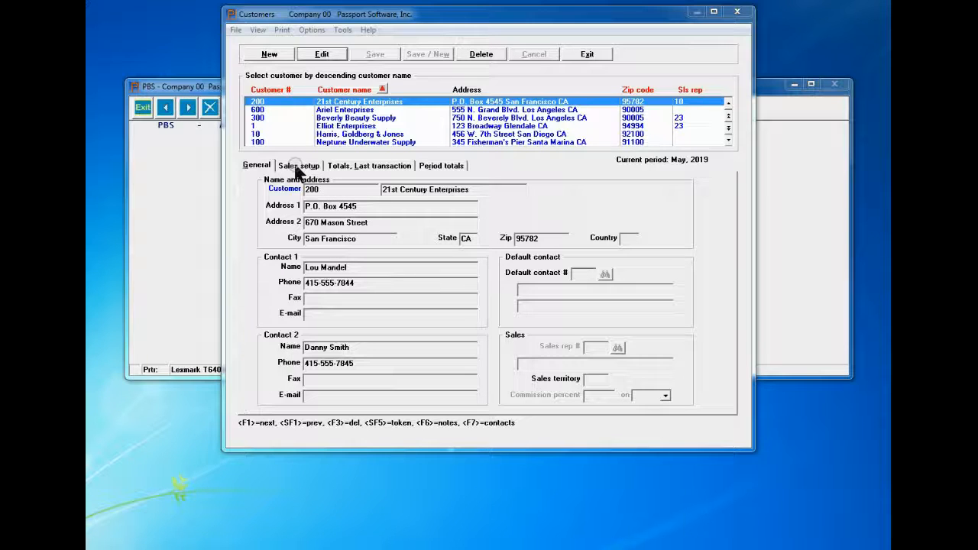
click(298, 168)
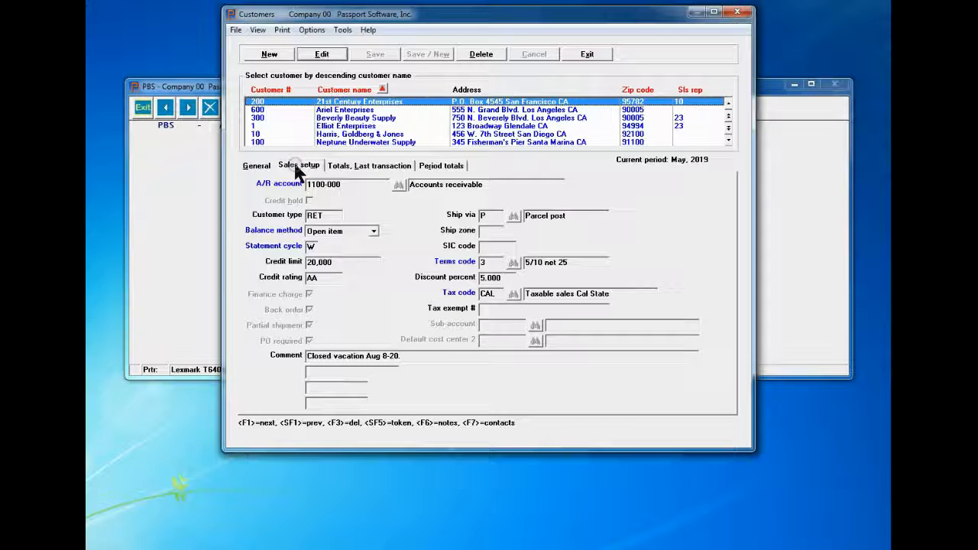
click(348, 167)
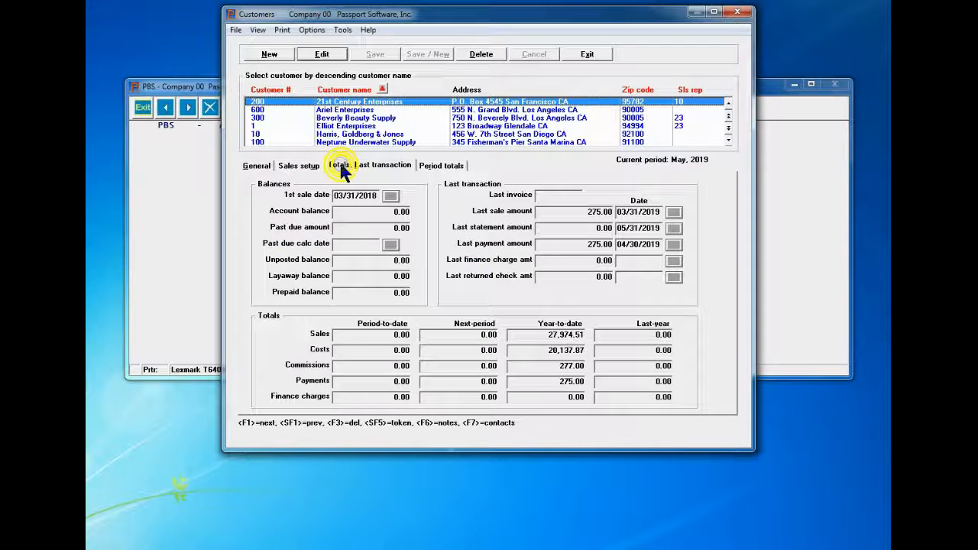
click(466, 166)
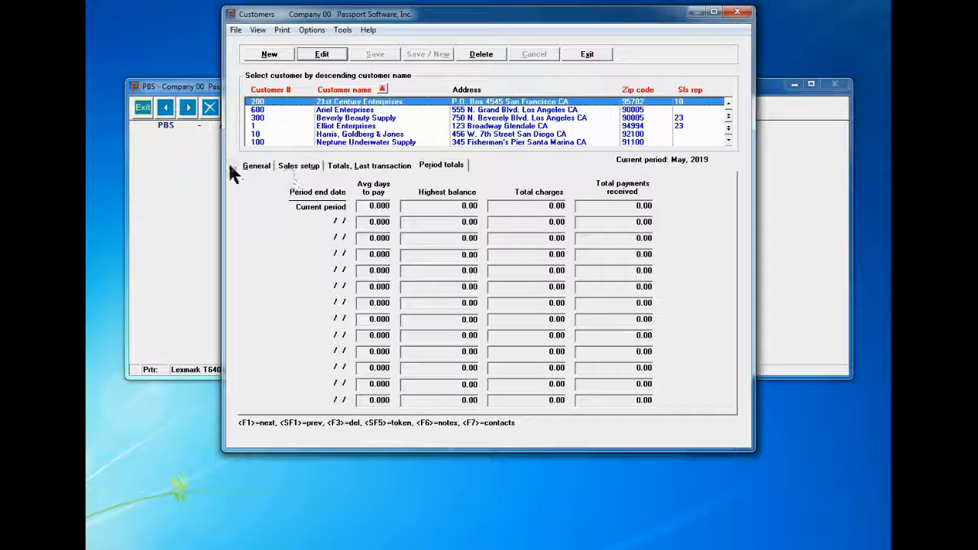
click(256, 167)
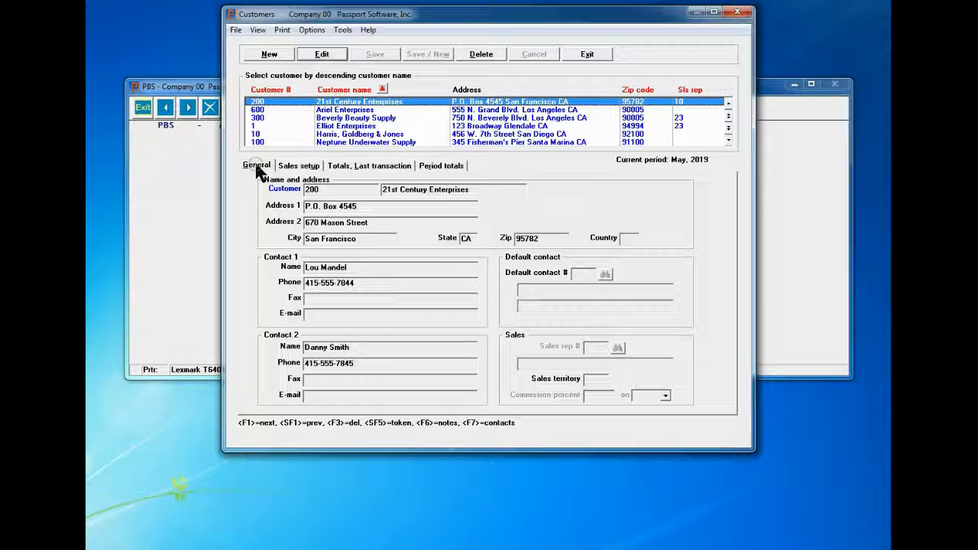
Step: Compare the General and Sales setup details of 21st Century Enterprises once more, finishing on General
click(301, 166)
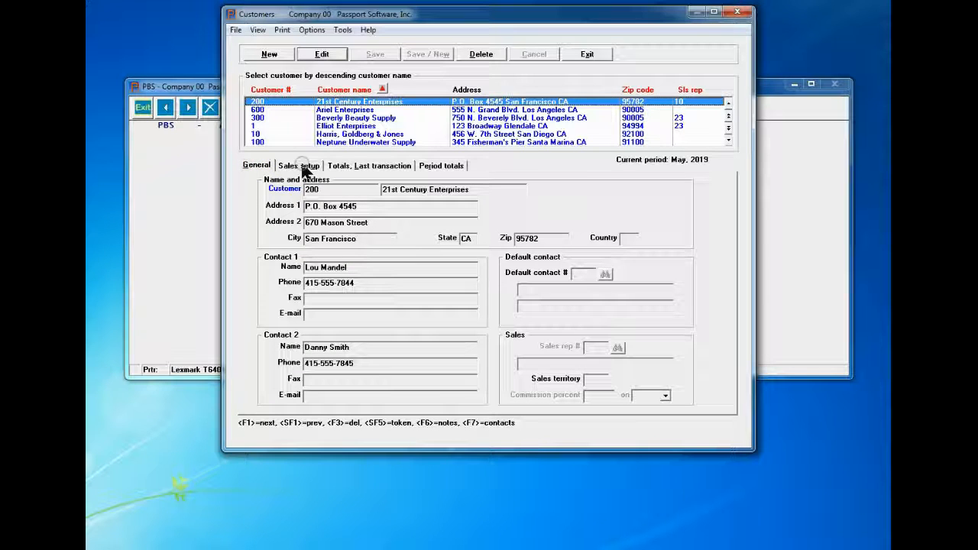
click(373, 165)
click(254, 170)
click(304, 168)
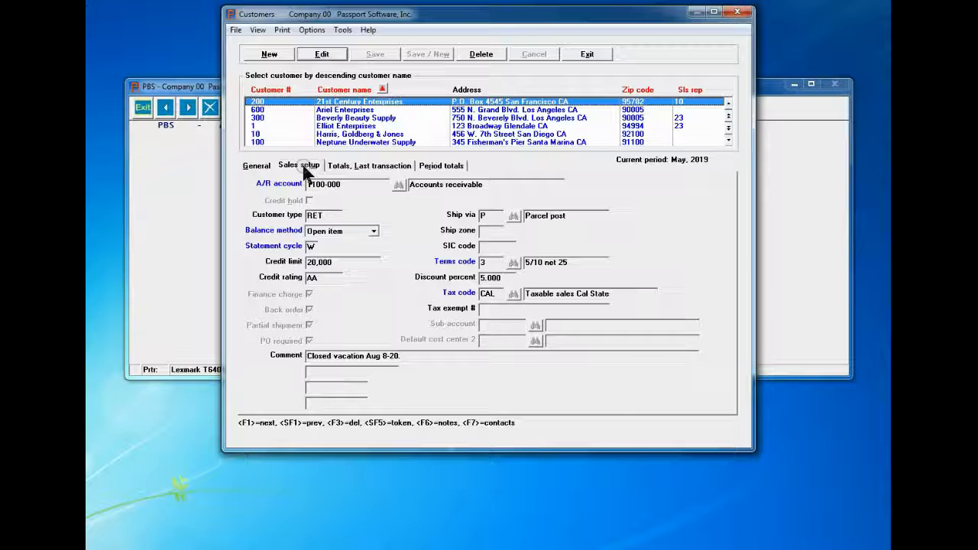
click(257, 169)
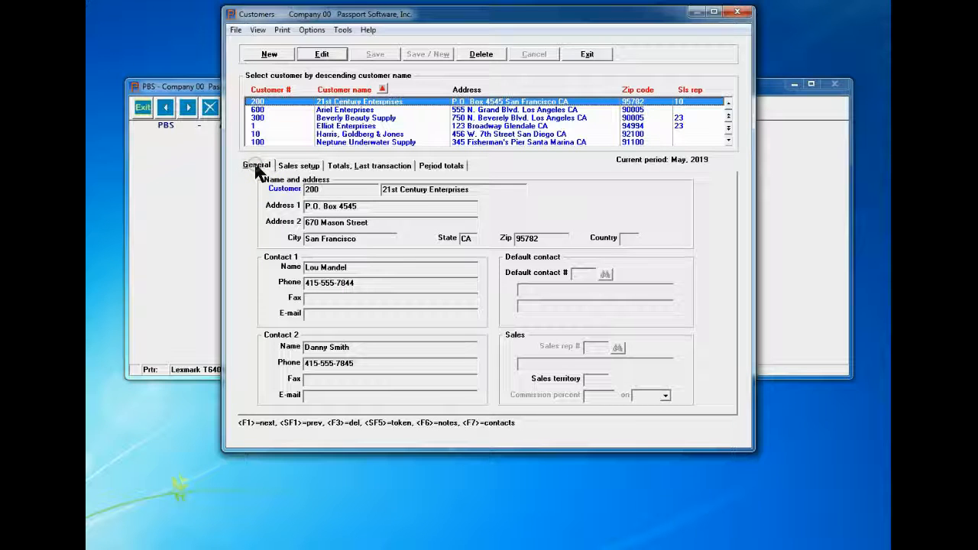
Step: Open the 21st Century Enterprises record for editing and cancel the entry
click(327, 54)
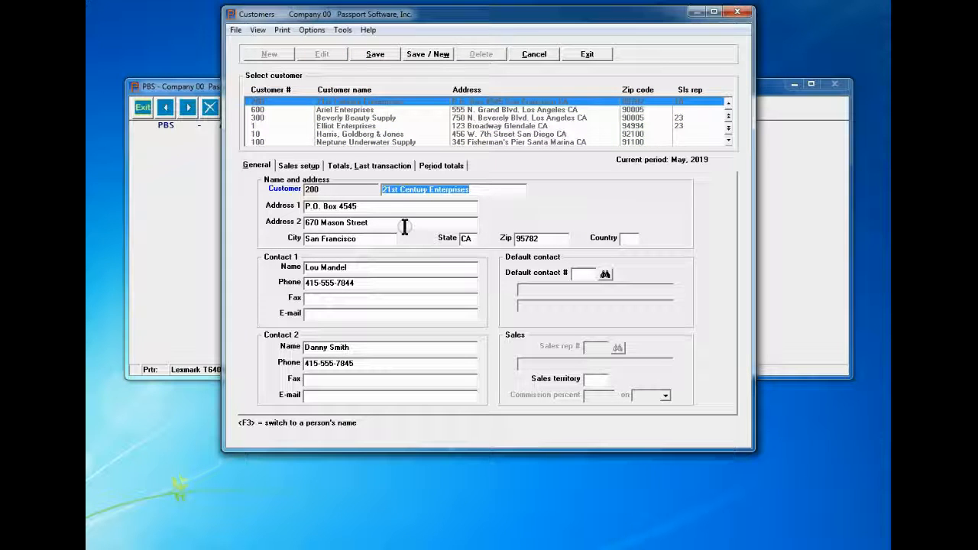
key(Escape)
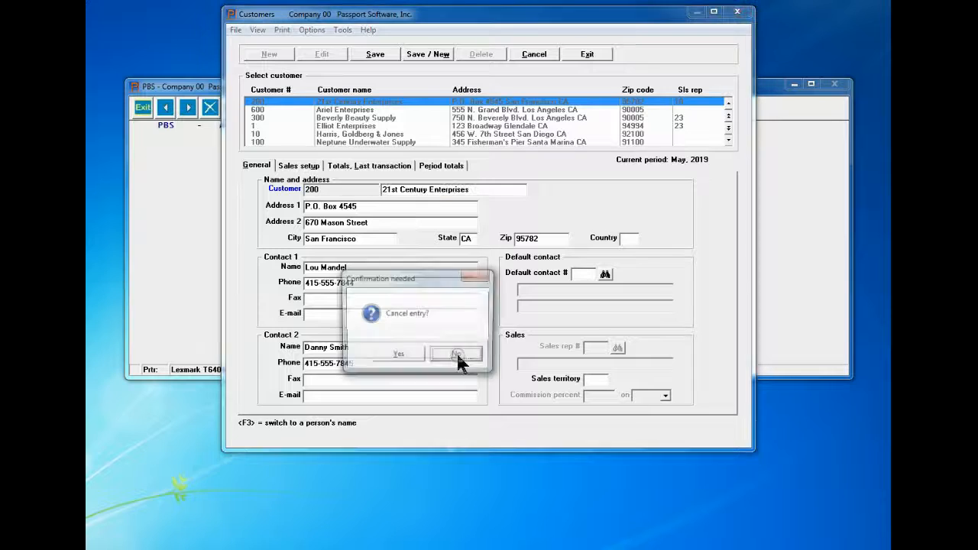
key(Return)
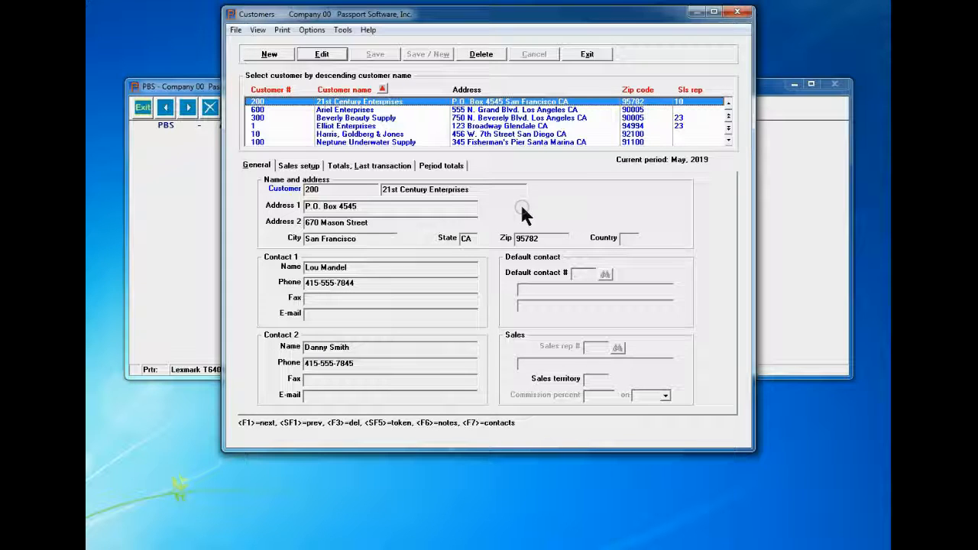
Step: Open the Beverly Beauty Supply record for editing, enter its Contact 2 fields, and leave without changing anything
key(Down)
key(Down)
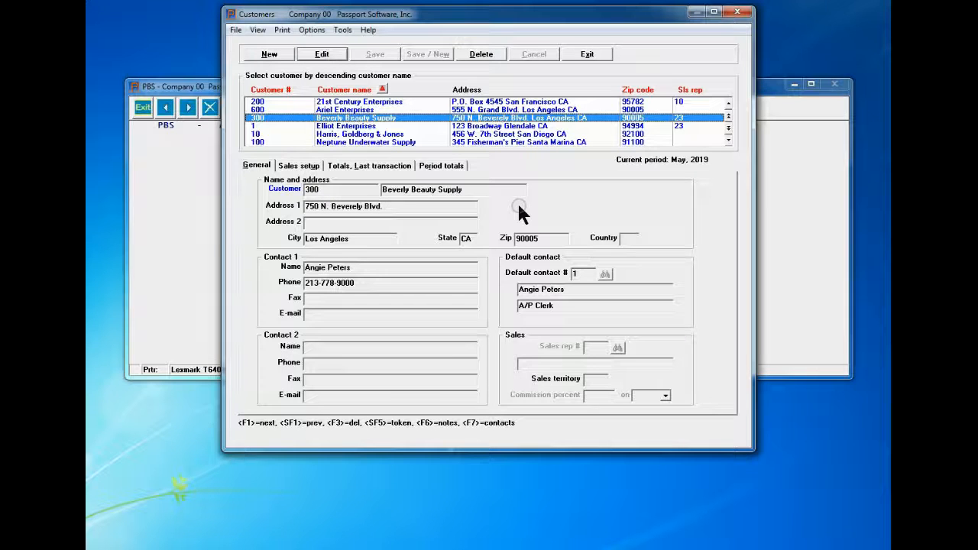
key(Return)
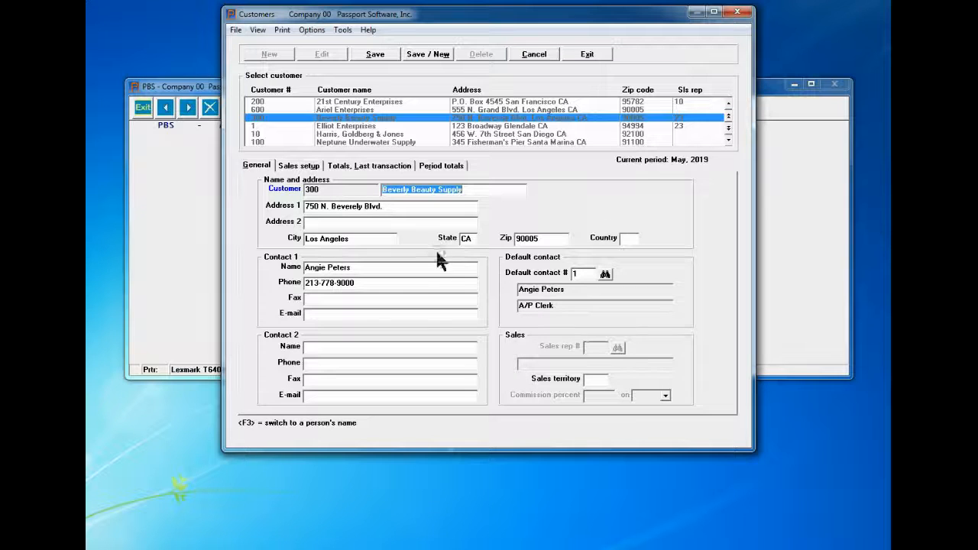
click(362, 346)
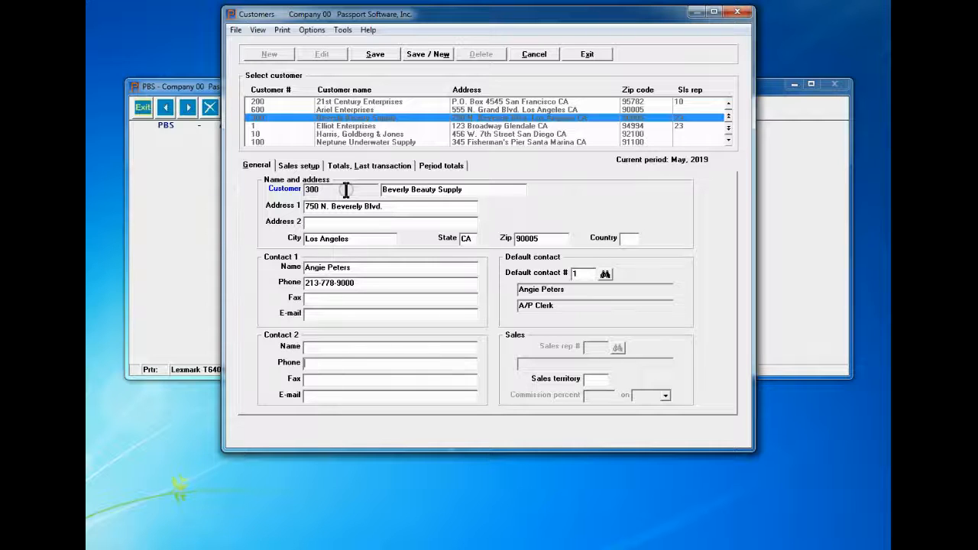
key(Escape)
click(462, 353)
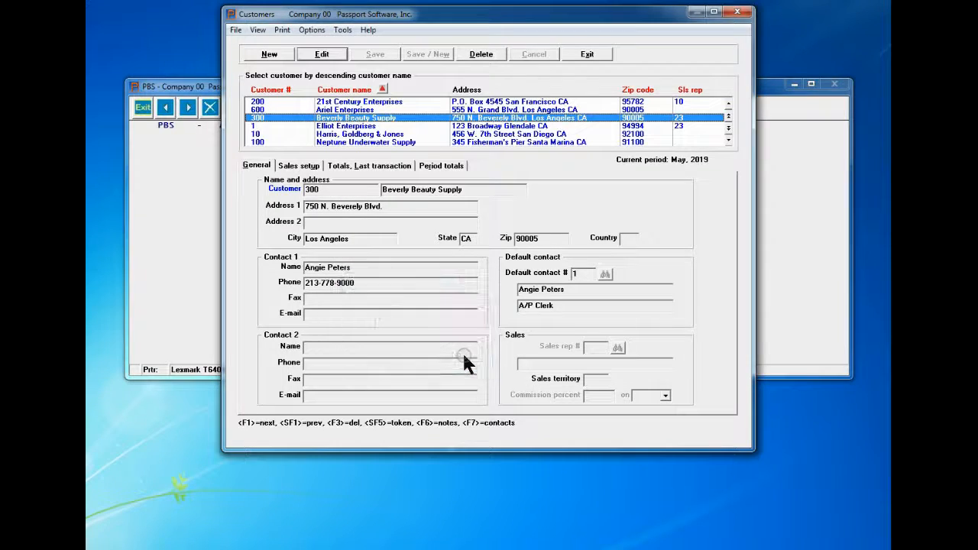
Step: Start a new customer record, entering its customer number and the name Acme Industries
click(269, 54)
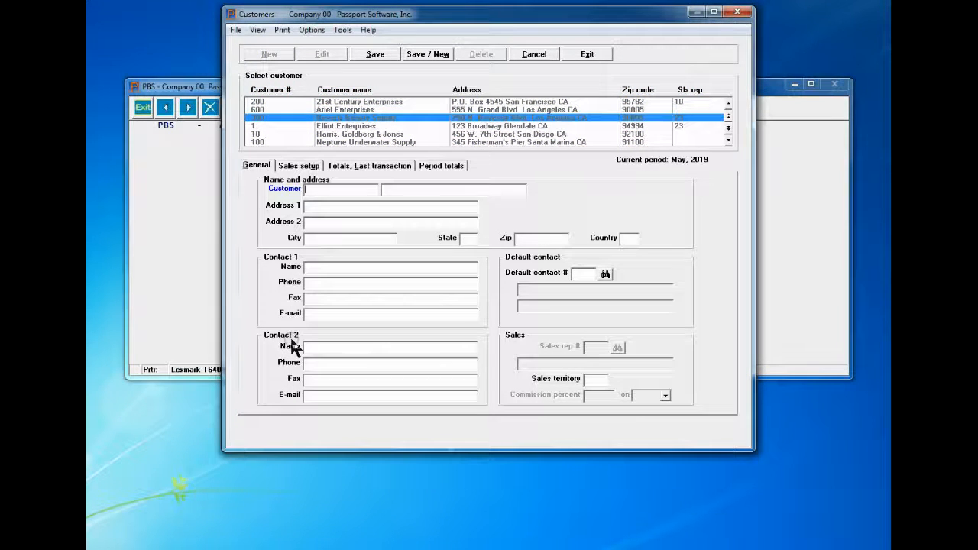
text(000)
key(Tab)
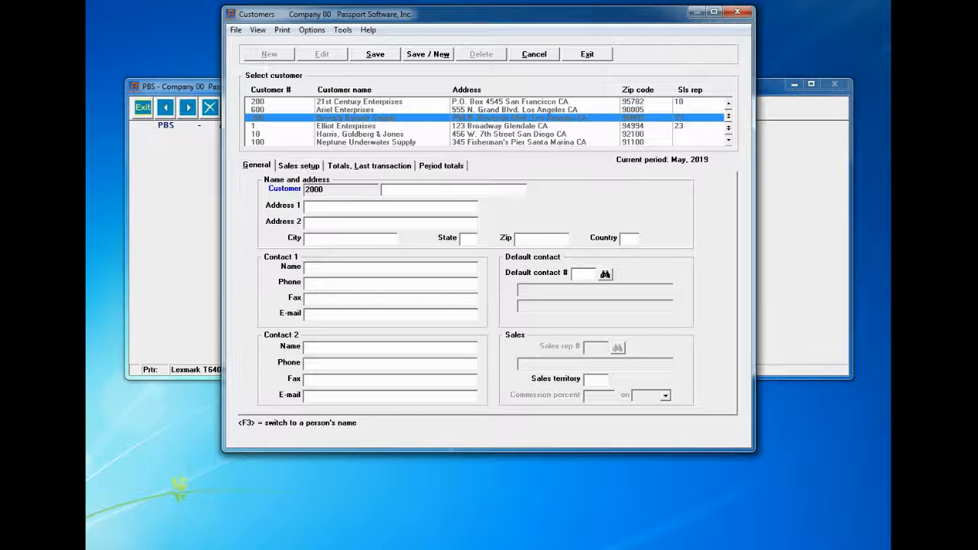
text(Acme Industries)
key(Tab)
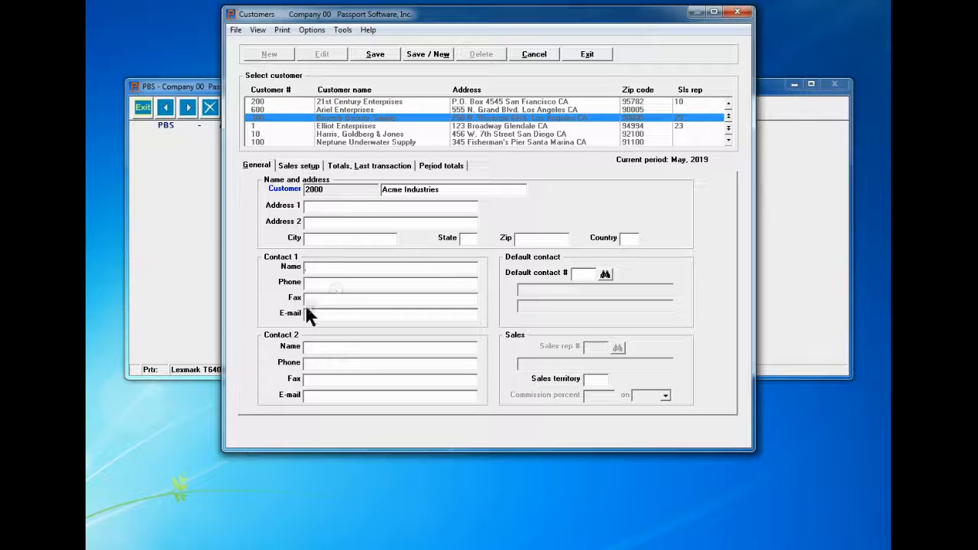
Step: In the Sales setup of Acme Industries, set the statement cycle to M and turn off Partial shipment and PO required
click(304, 172)
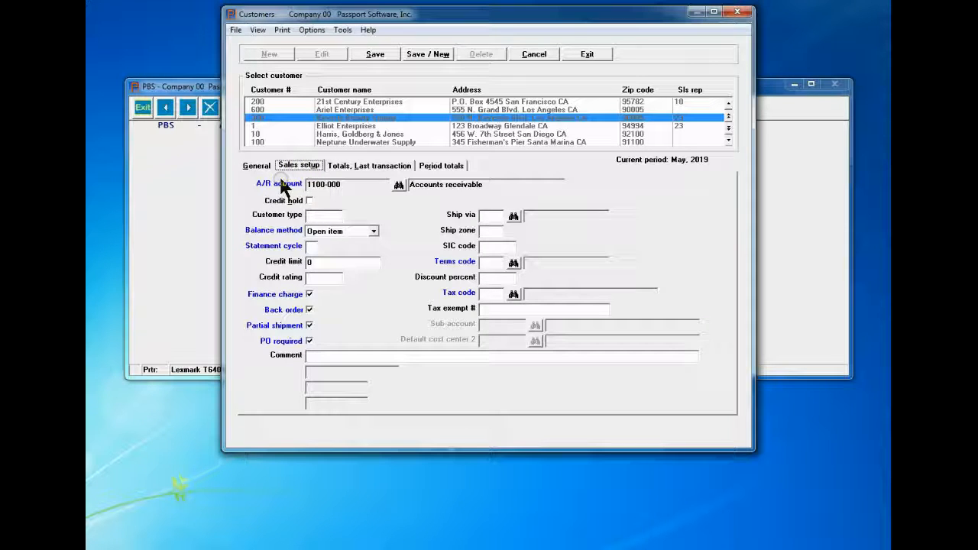
click(313, 246)
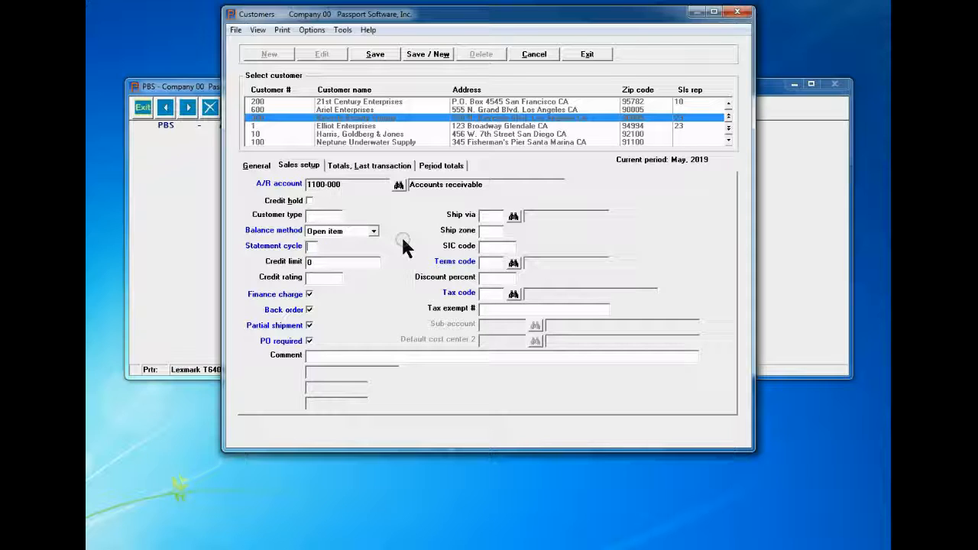
text(M)
key(Tab)
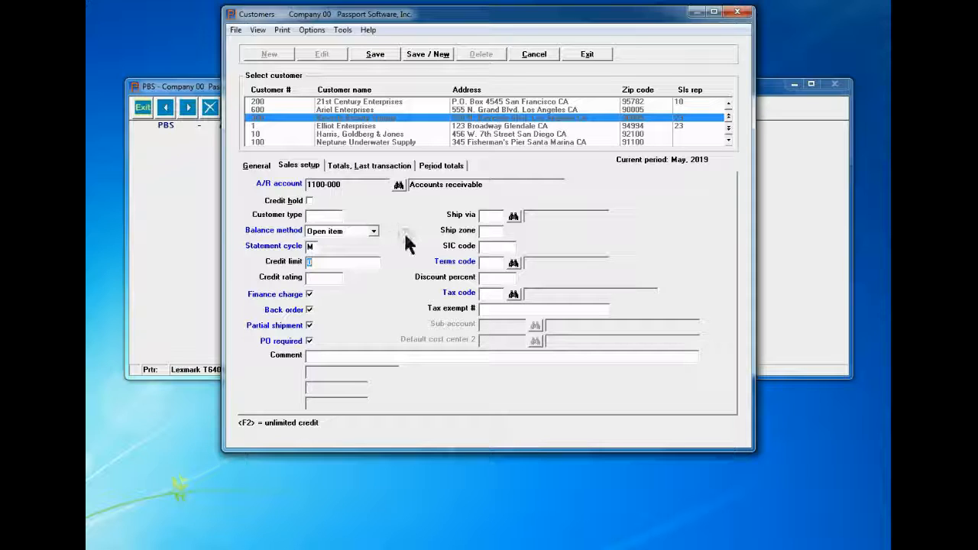
click(310, 326)
click(308, 337)
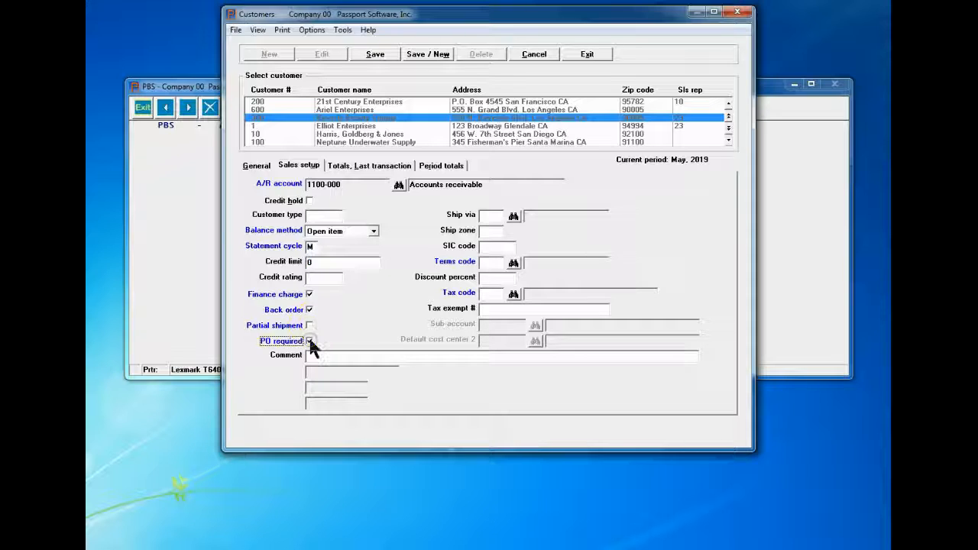
click(298, 296)
Step: Look up the terms codes and assign code A, Normal terms, to Acme Industries
click(494, 262)
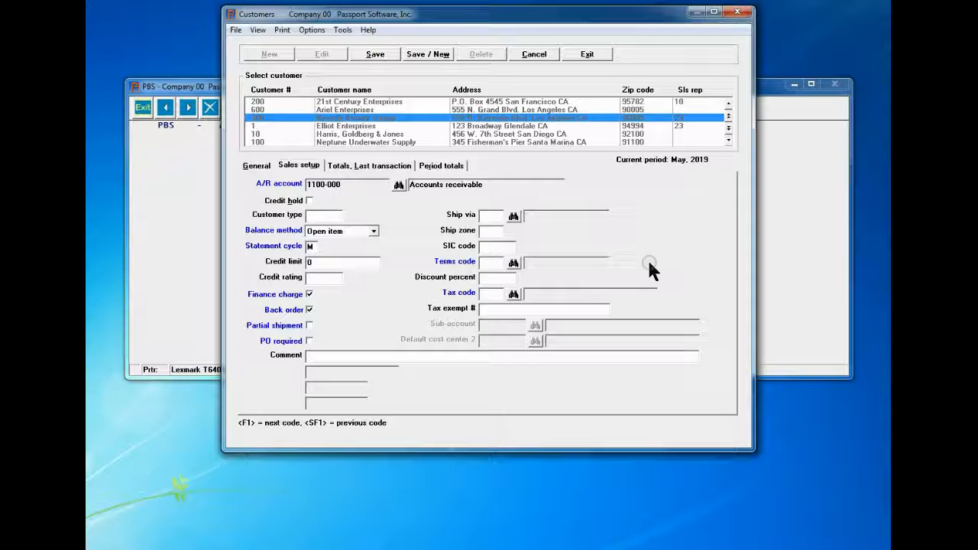
key(F2)
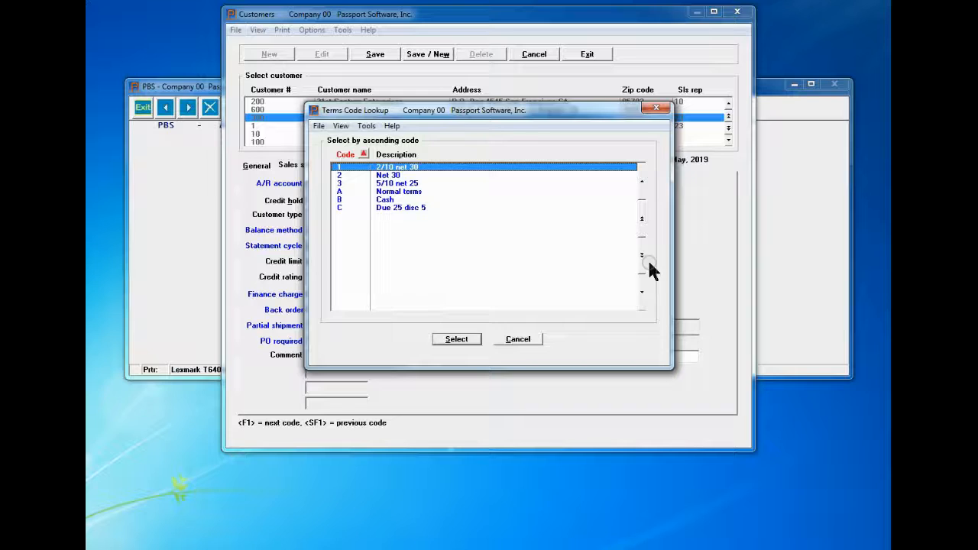
key(Escape)
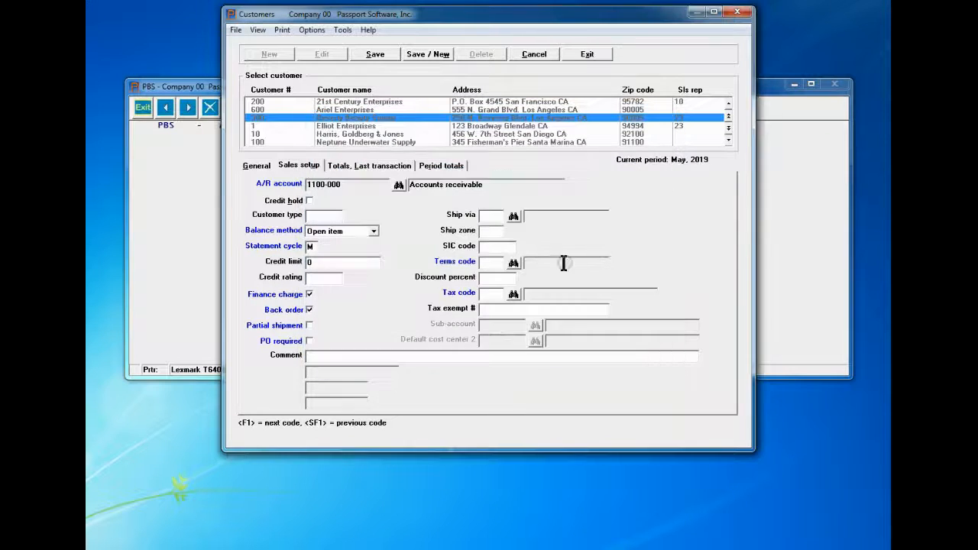
click(512, 266)
click(422, 191)
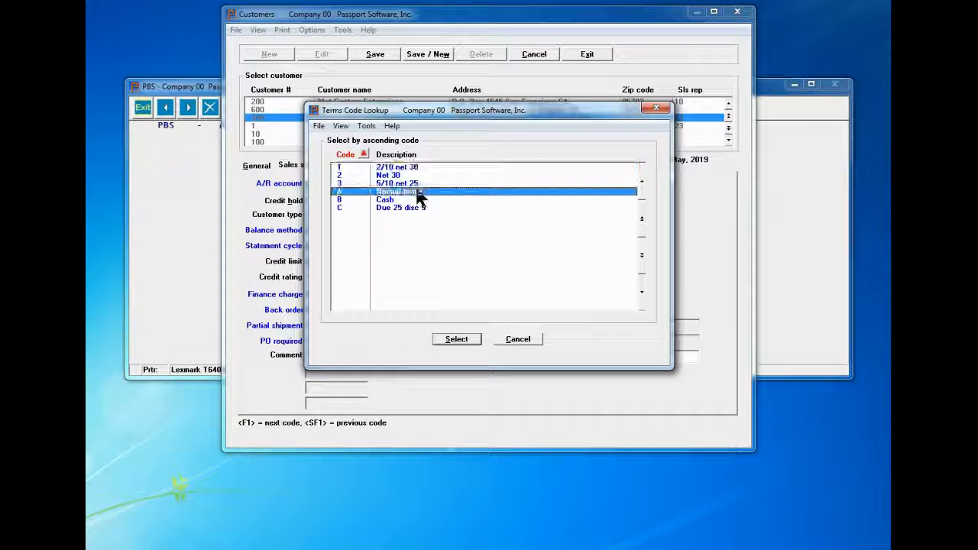
click(467, 340)
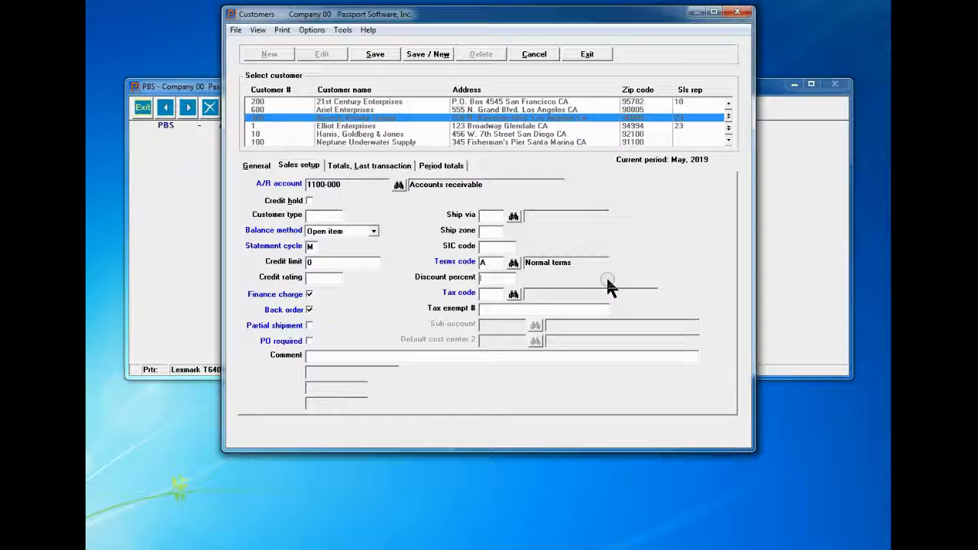
Step: Look up the tax codes and assign EXT, Tax by extended amount, to Acme Industries
key(F8)
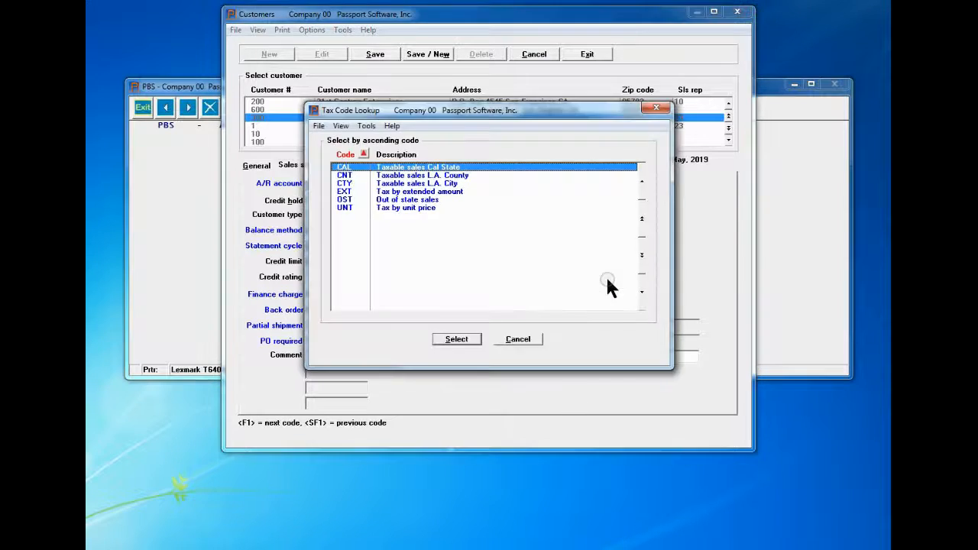
key(Down)
key(Down)
key(Down)
key(Down)
key(Up)
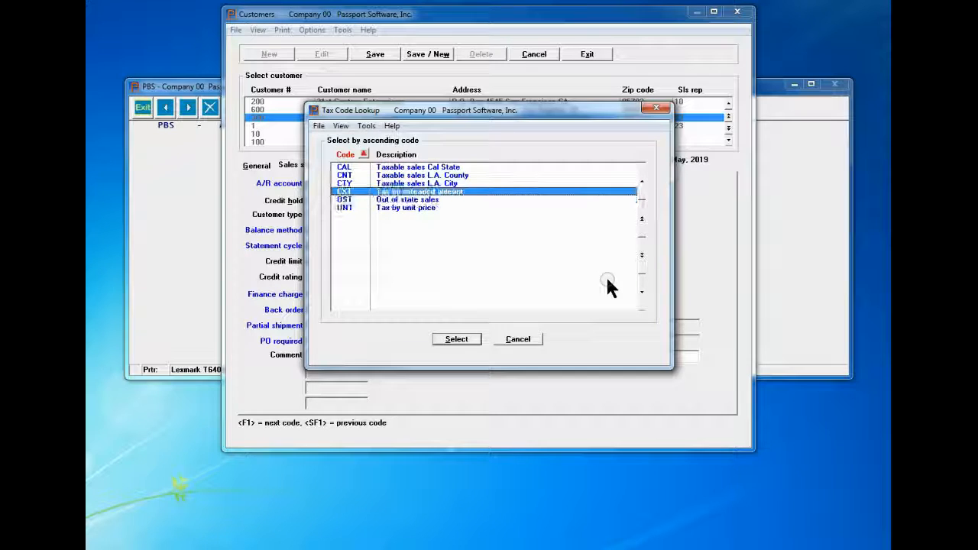
key(Return)
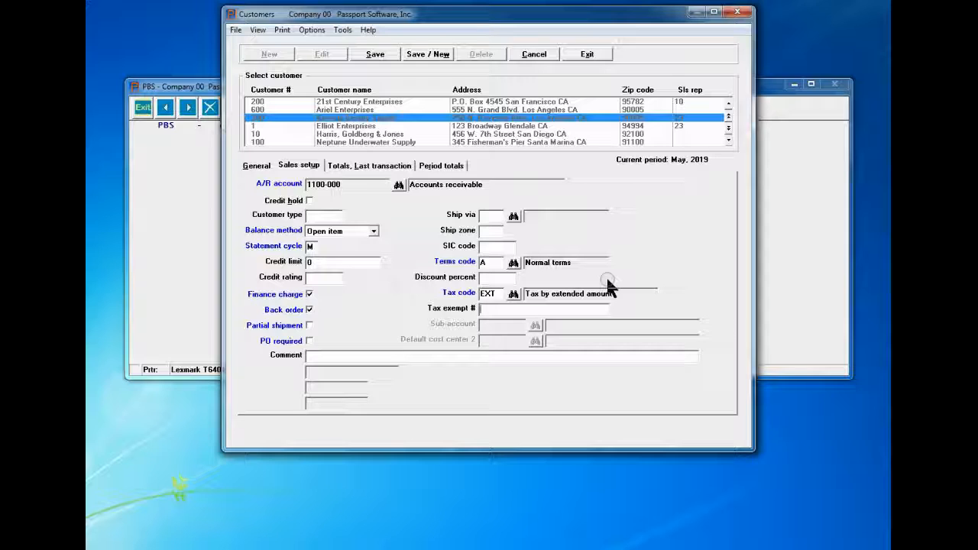
Step: Save the Acme Industries customer record without entering notes
click(380, 52)
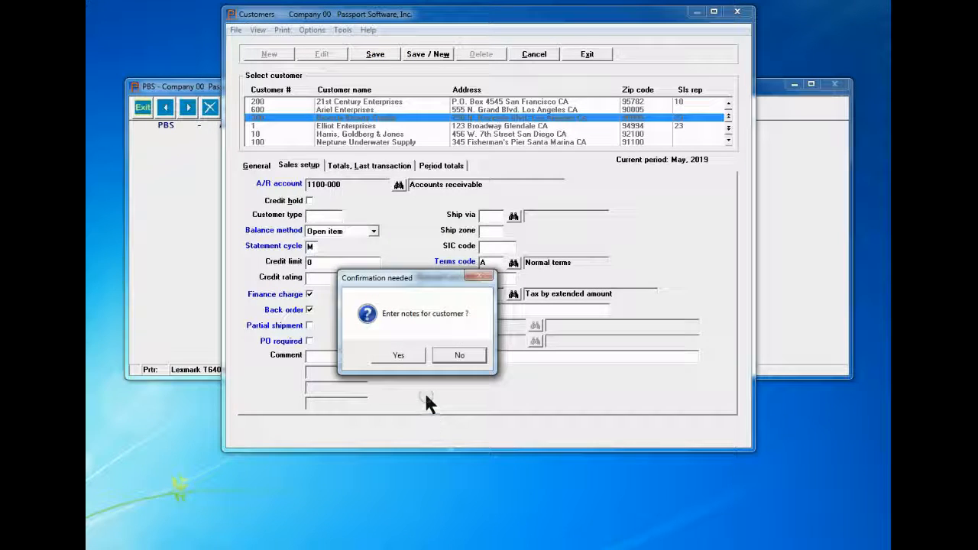
click(467, 354)
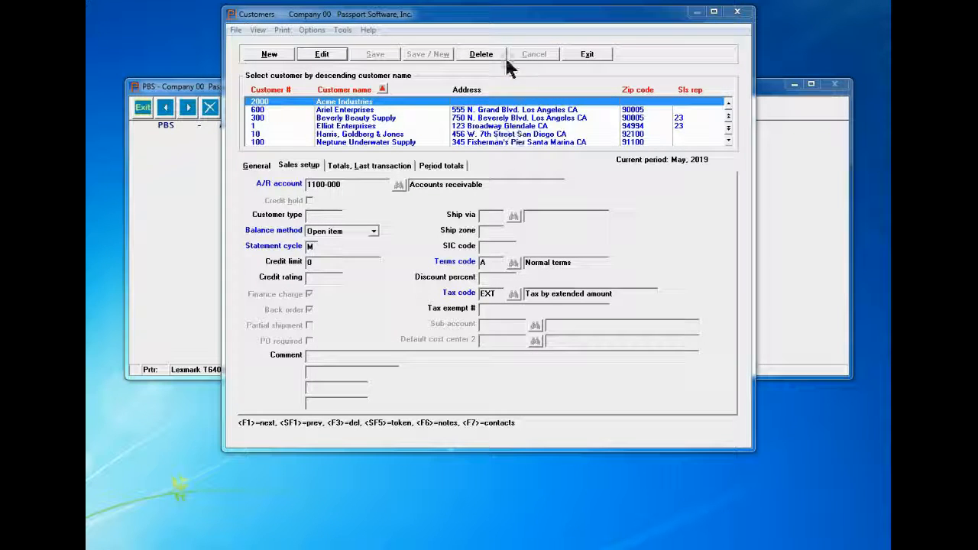
click(511, 18)
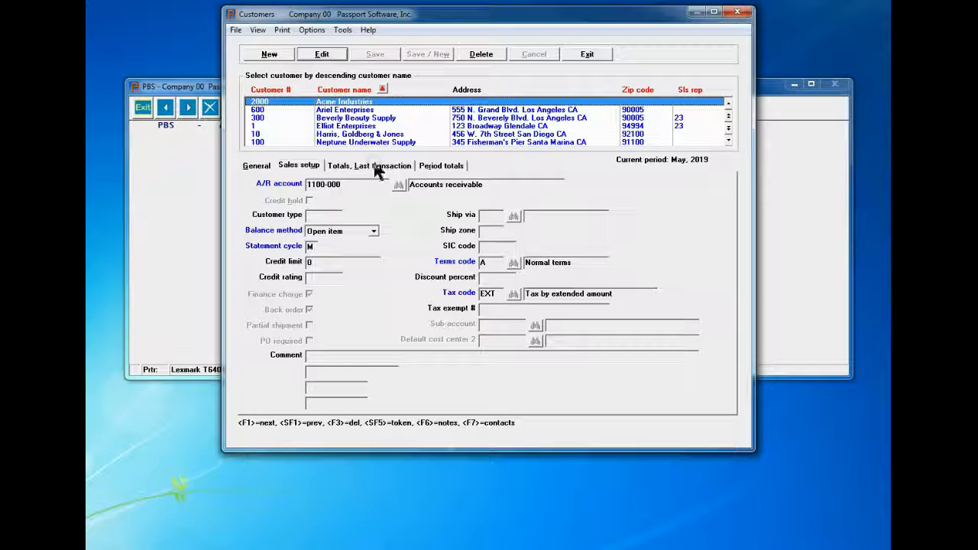
Step: Sort the customer list by customer number and by customer name, reversing the order of each to compare
click(284, 90)
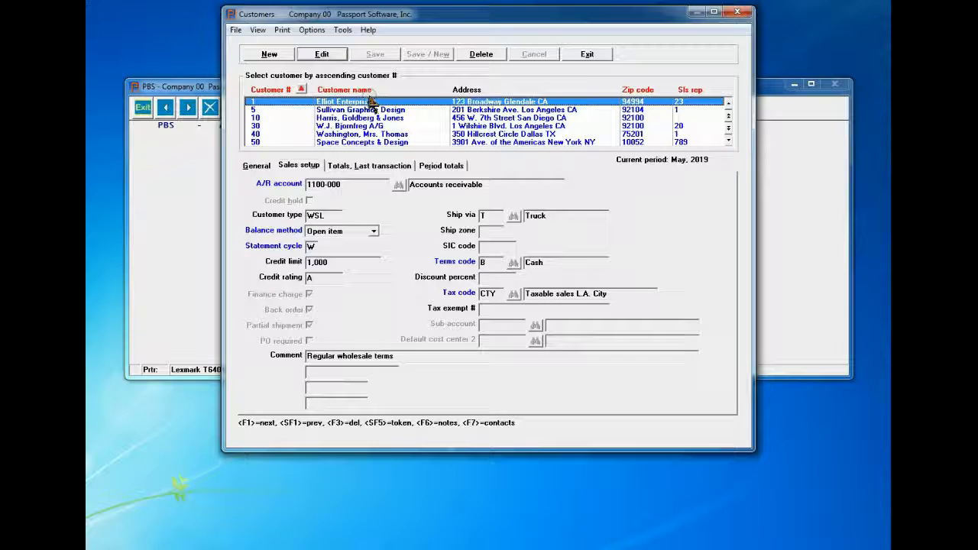
click(301, 90)
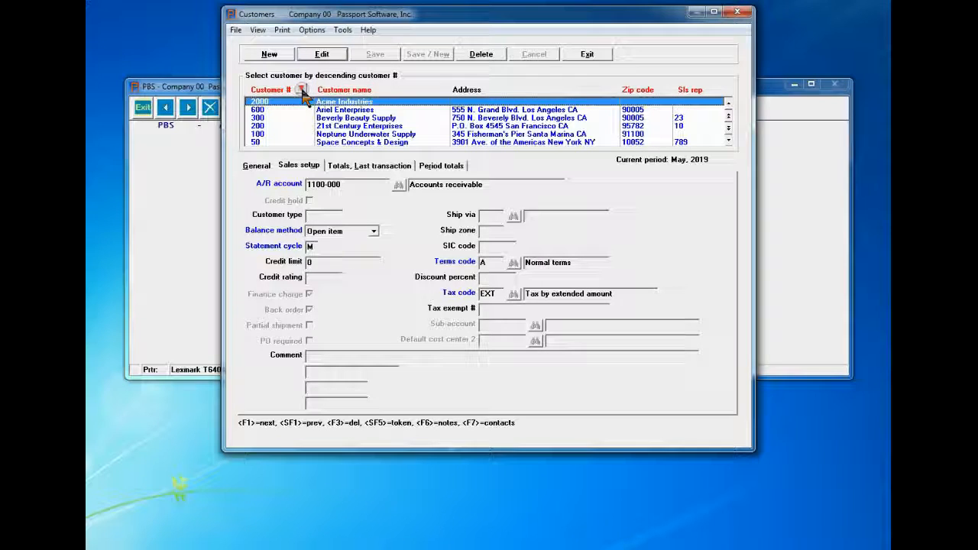
click(301, 90)
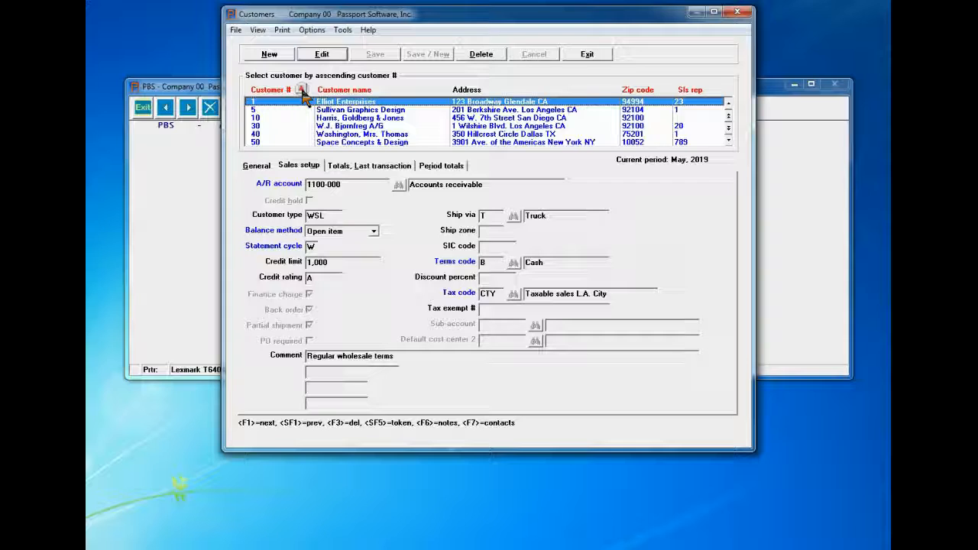
click(364, 91)
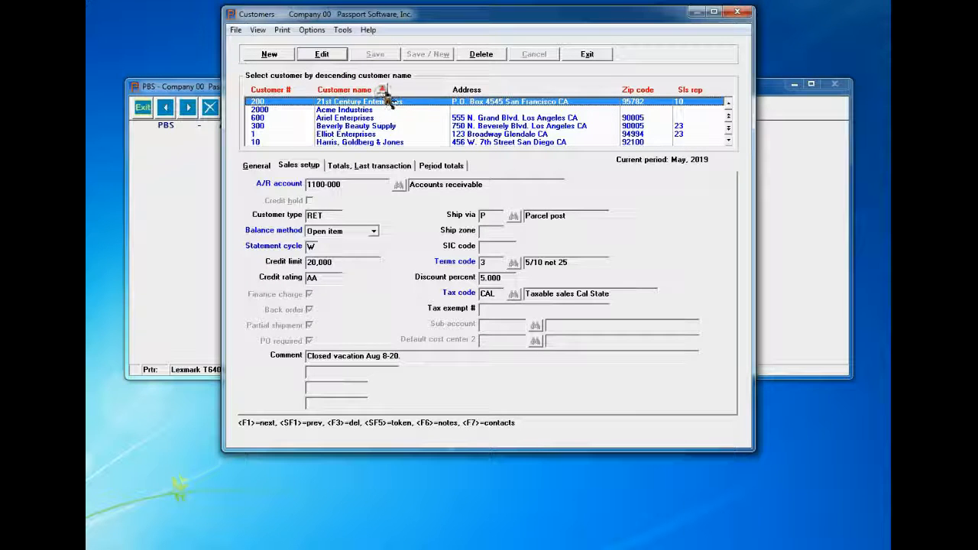
click(382, 91)
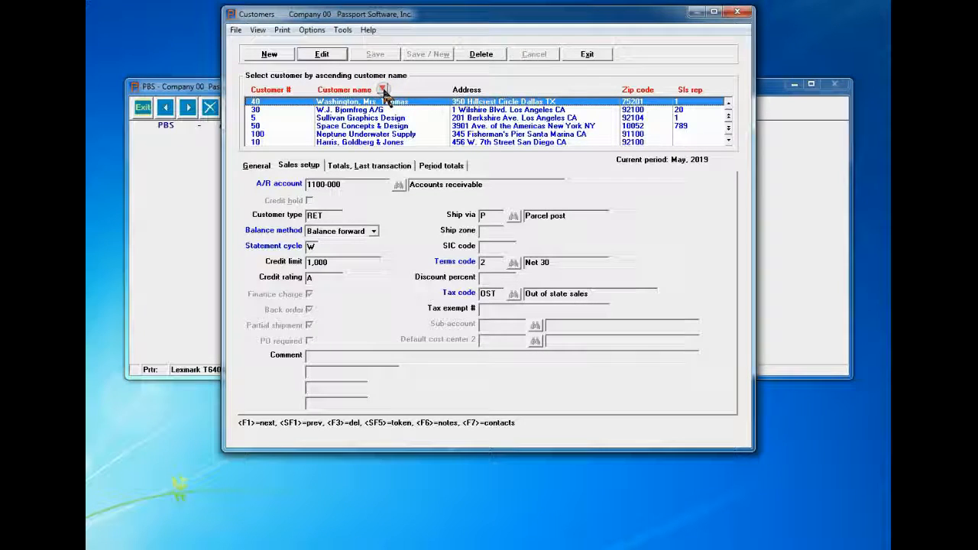
click(383, 90)
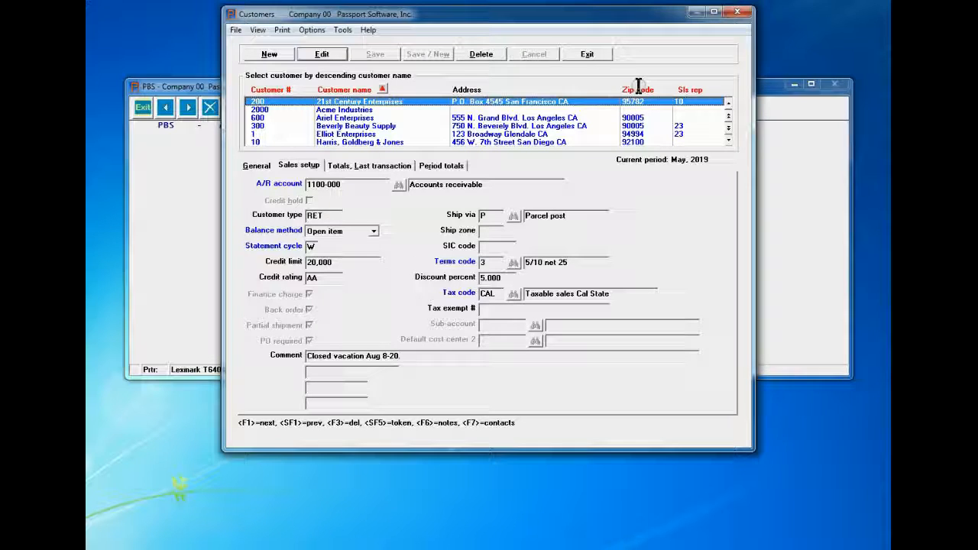
Step: Find Acme Industries by customer number in the list sorted by ascending number, and open its record for editing
click(279, 89)
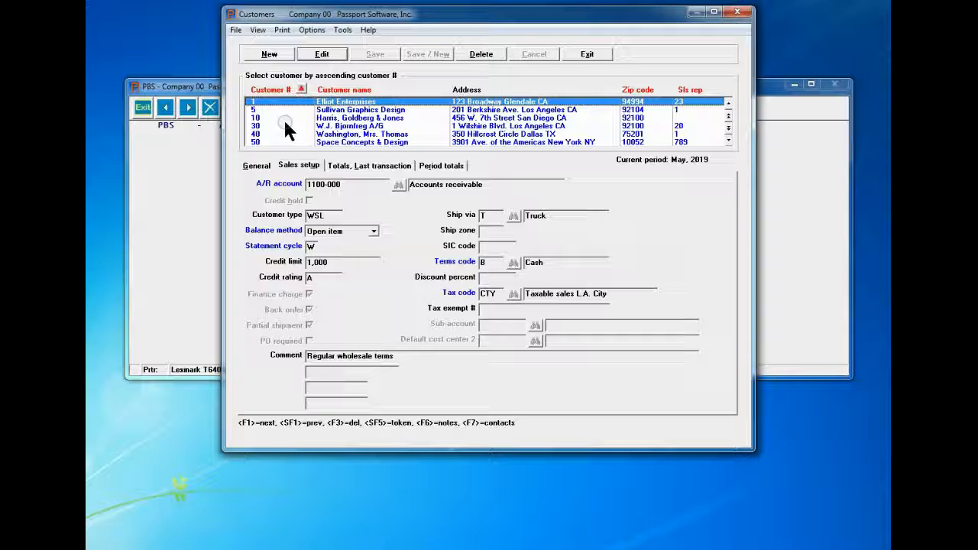
text(200)
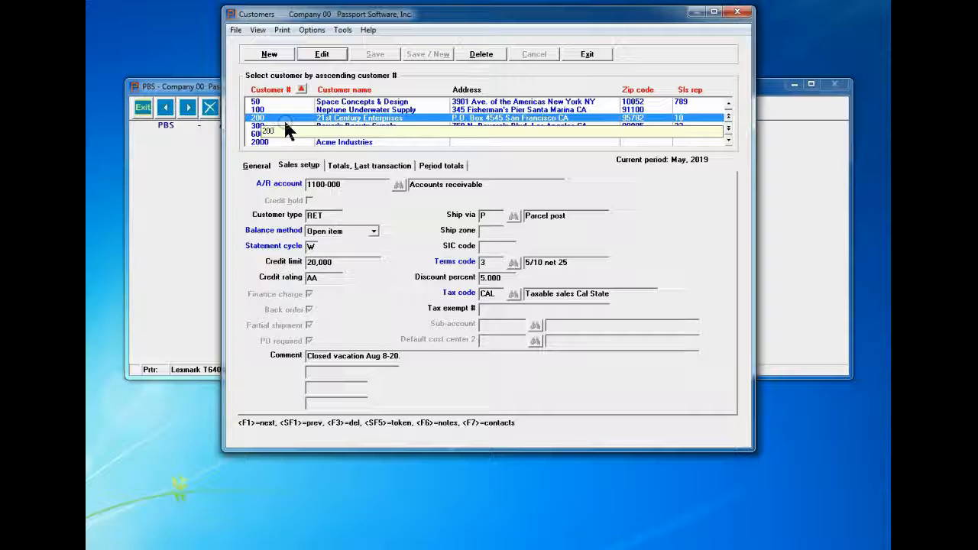
text(0)
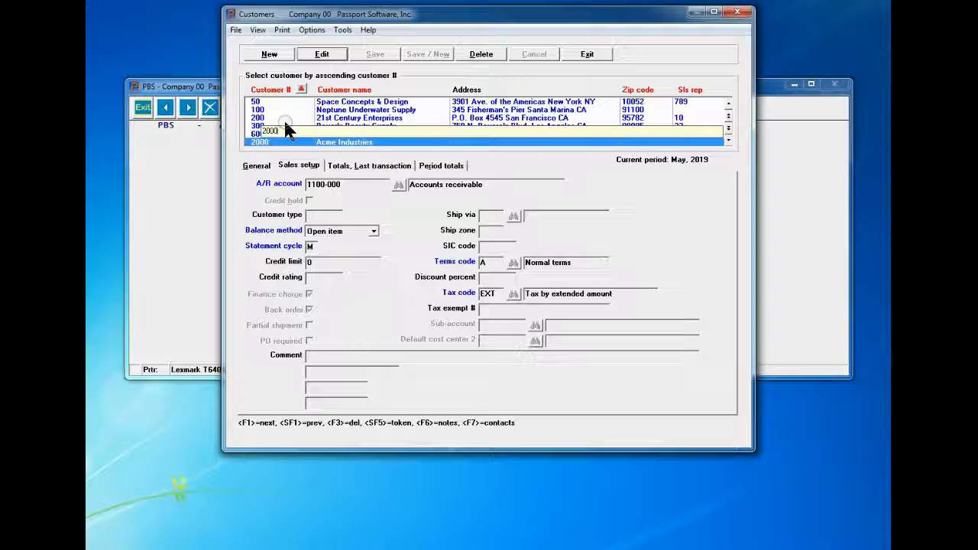
key(Return)
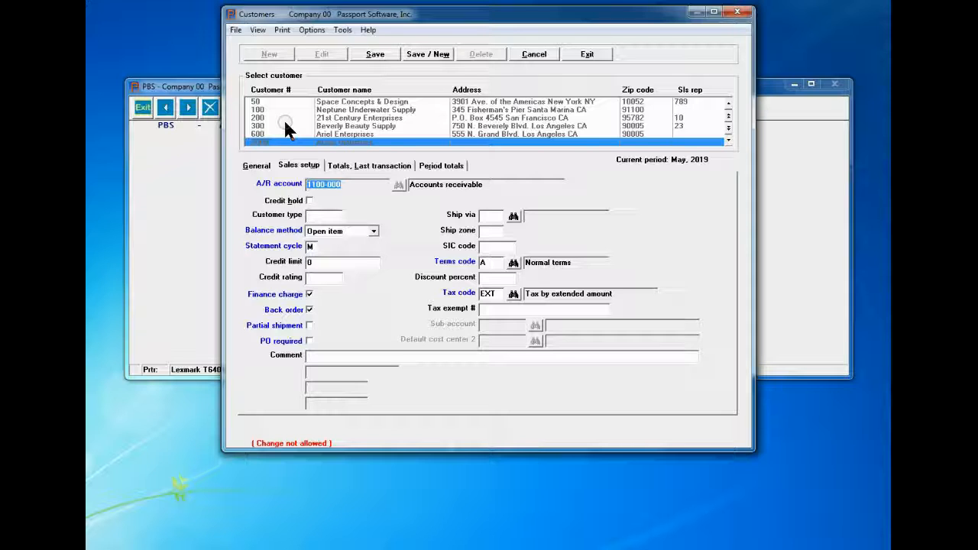
Step: Cancel the Acme Industries edit and search the customer list sorted by customer name for "ar"
key(Escape)
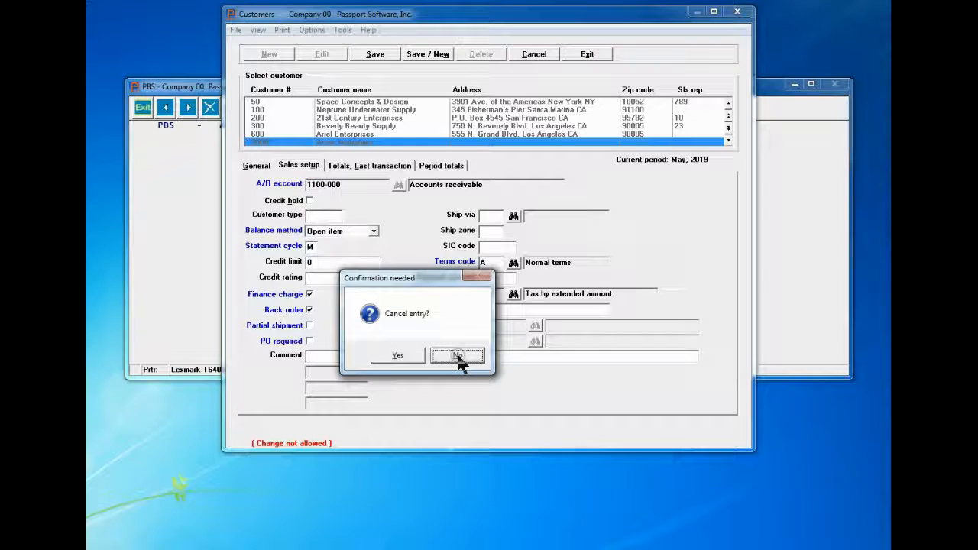
click(459, 358)
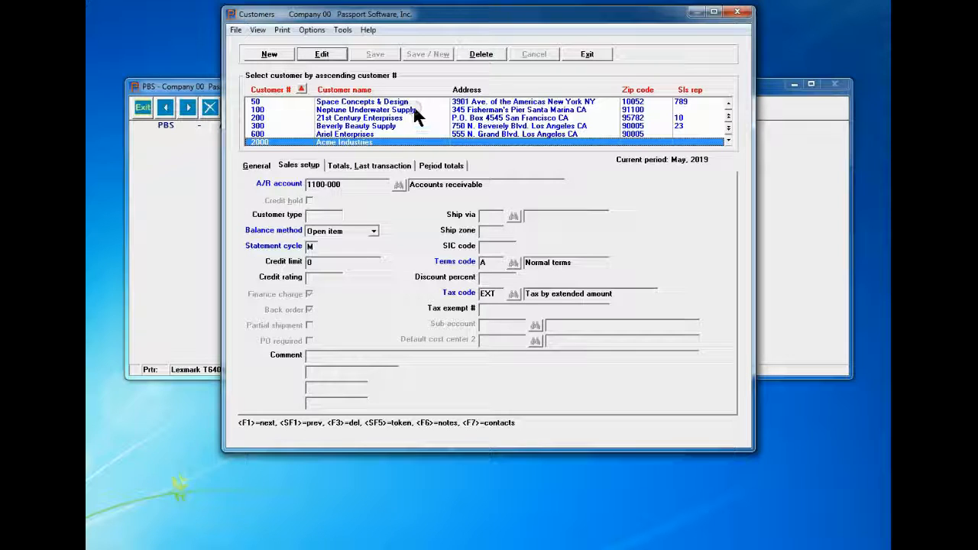
click(365, 90)
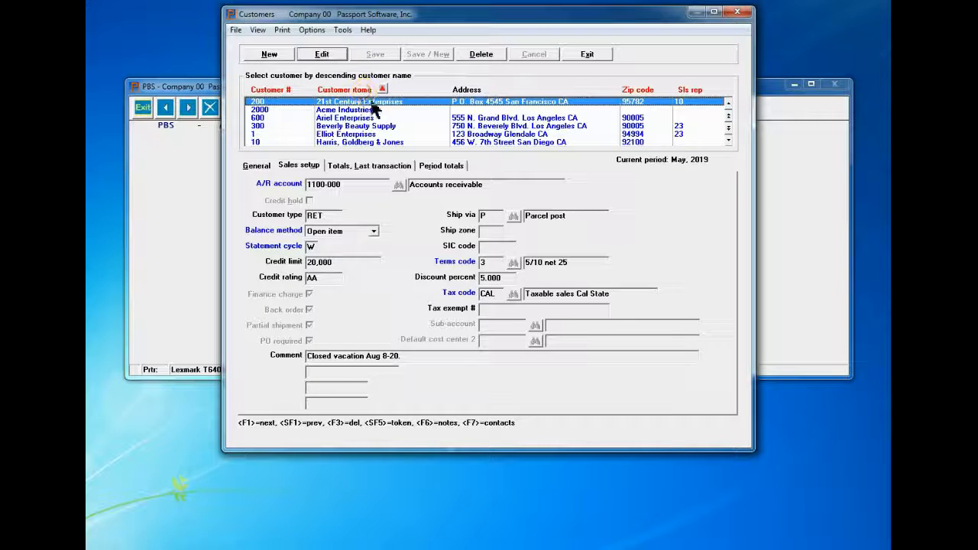
text(a)
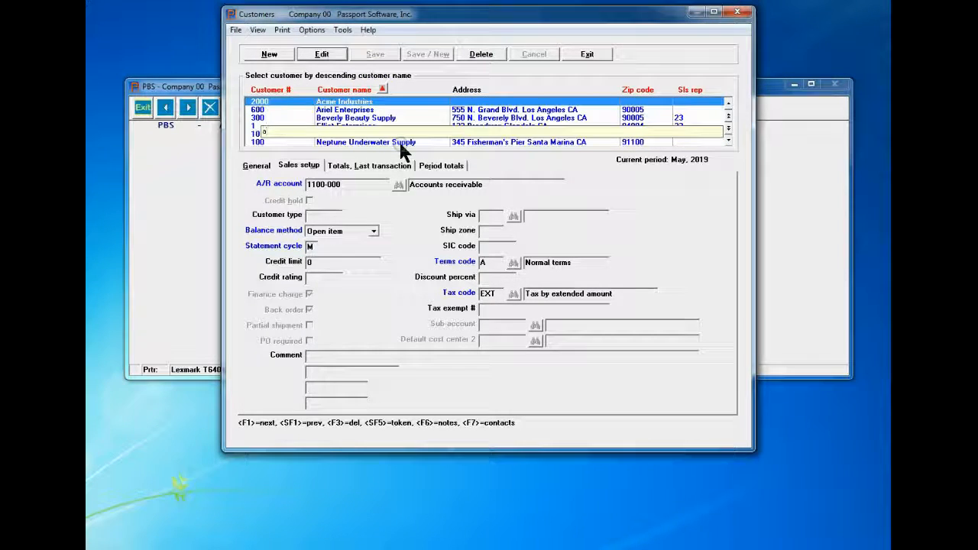
text(r)
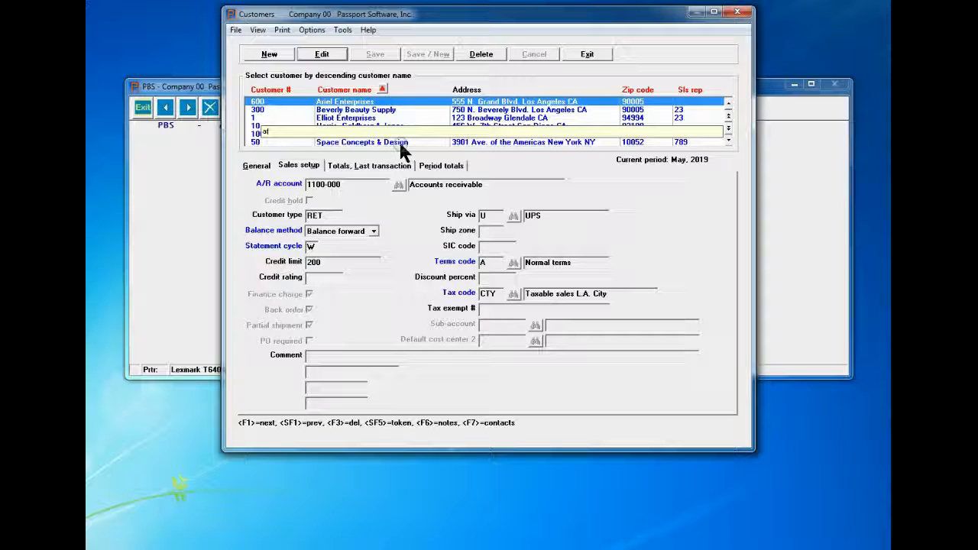
key(BackSpace)
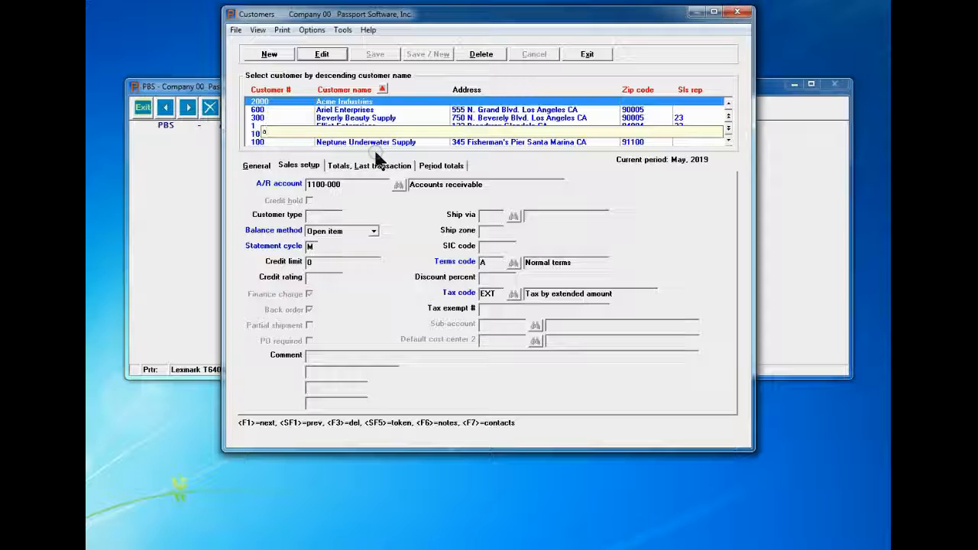
Step: Open the Ariel Enterprises record for editing and cancel the entry without changing anything
text(a)
key(Return)
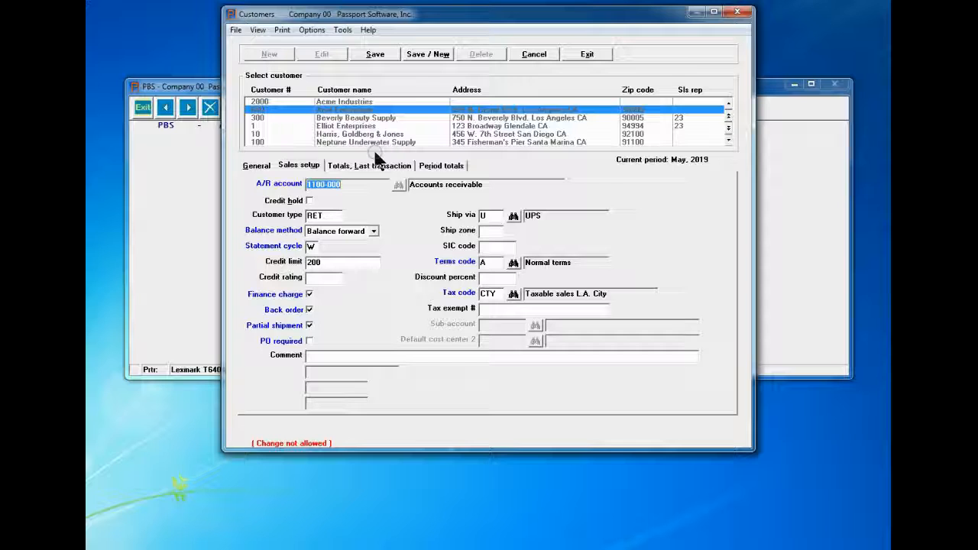
key(Escape)
key(Left)
key(Return)
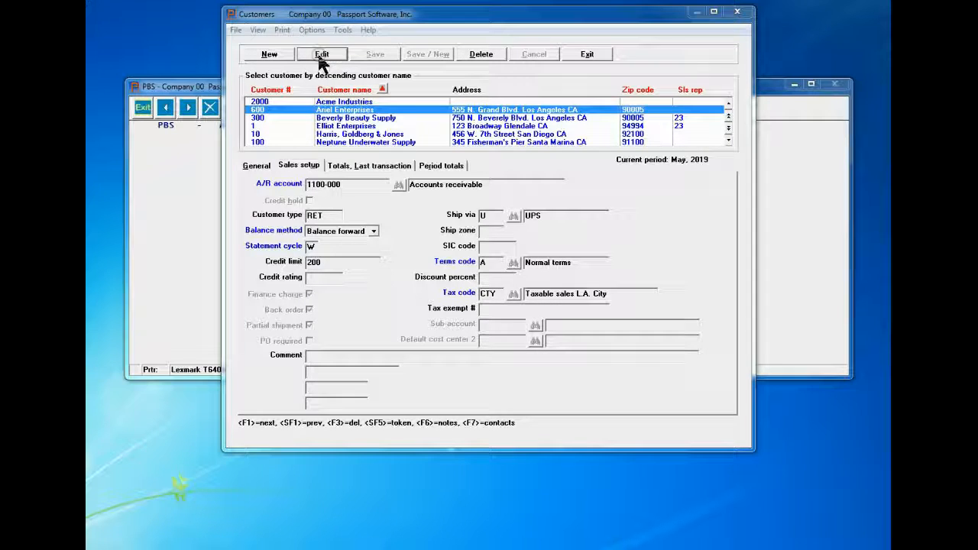
Step: Select Elliot Enterprises in the list, then exit and reopen the A/R Customers screen
click(354, 127)
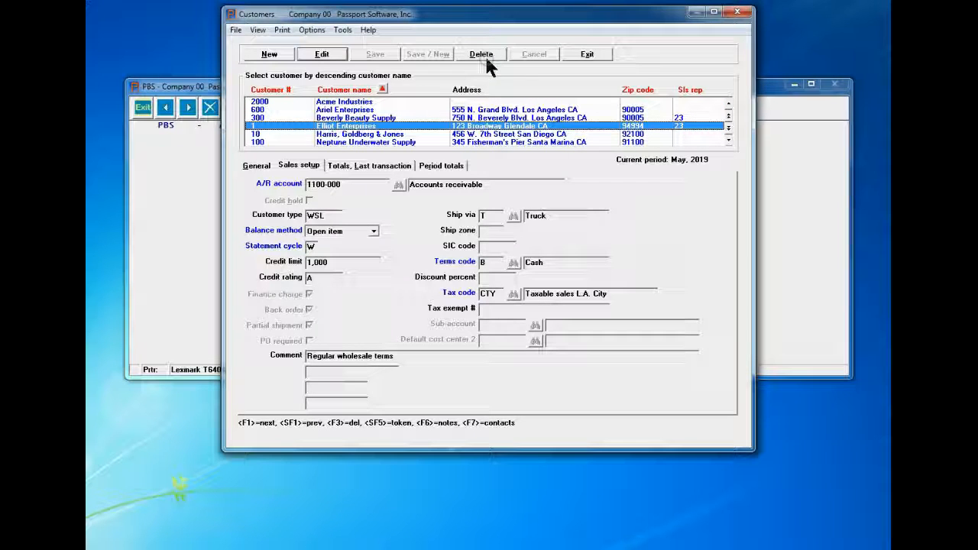
click(595, 54)
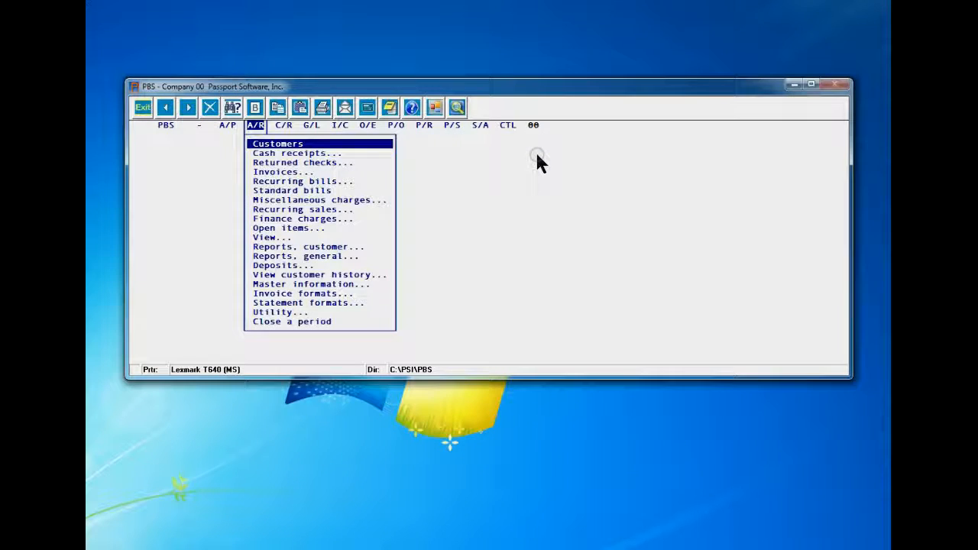
key(Return)
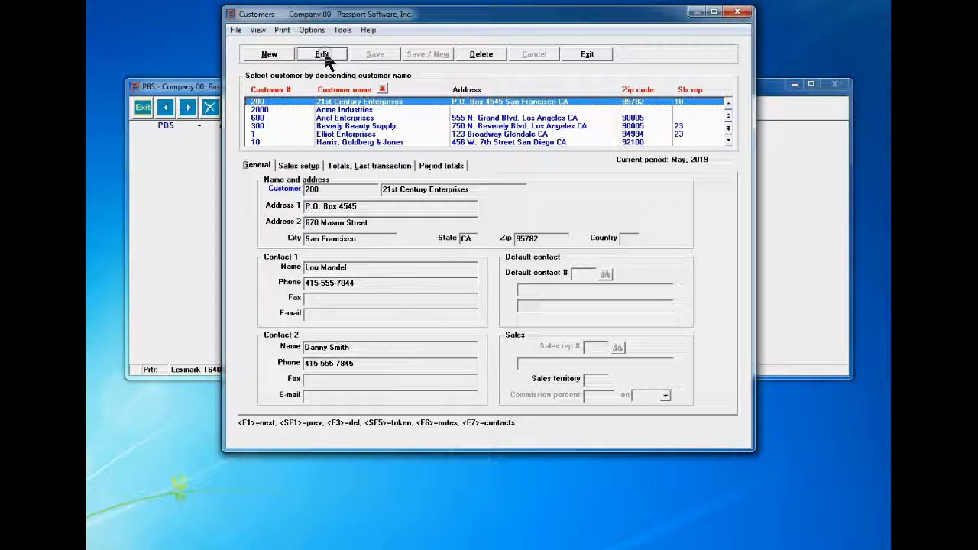
Step: Start a new customer entry and an edit of 21st Century Enterprises, cancelling each one
click(260, 65)
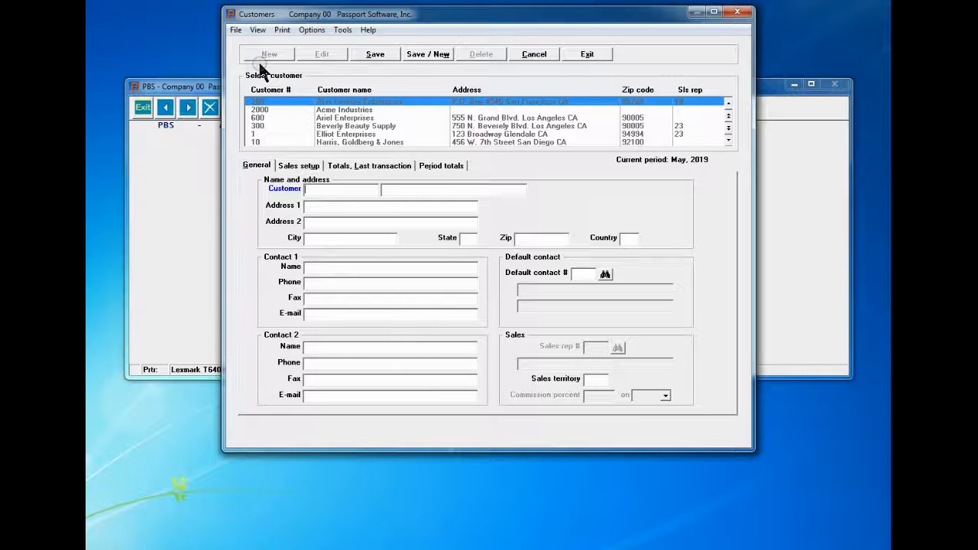
key(Escape)
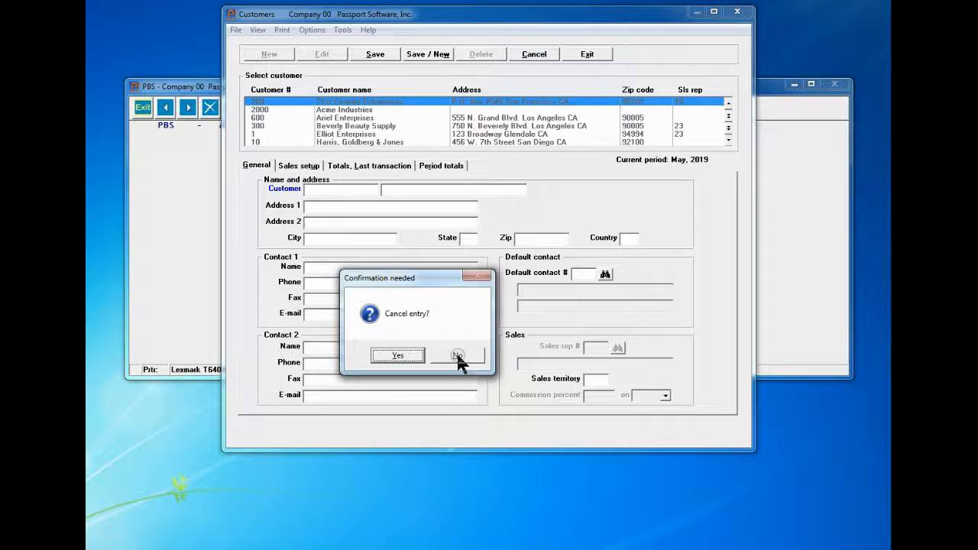
click(458, 360)
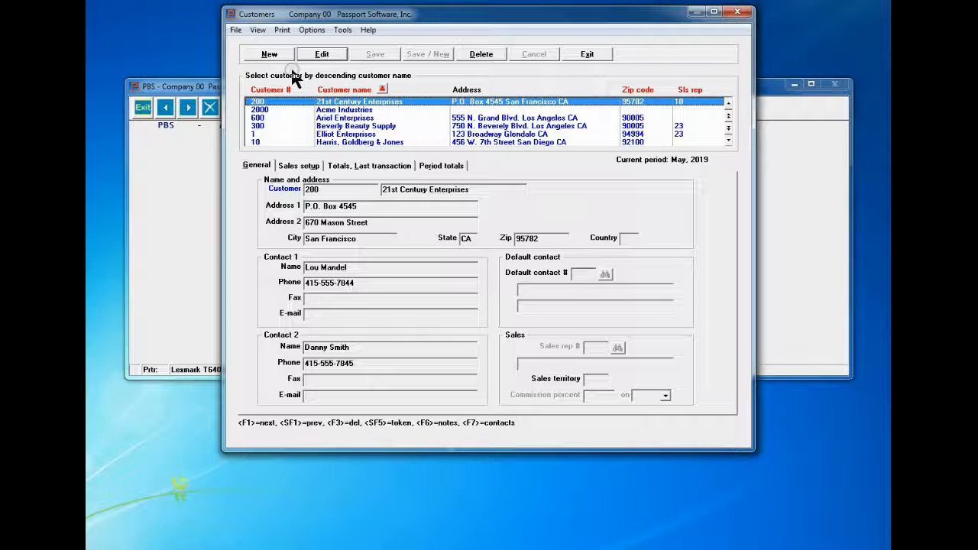
key(alt+e)
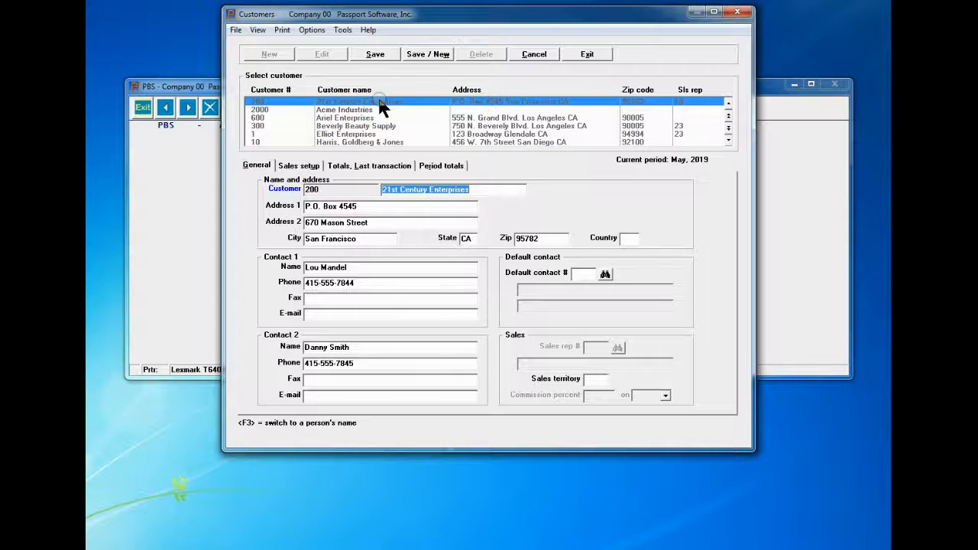
key(Escape)
key(y)
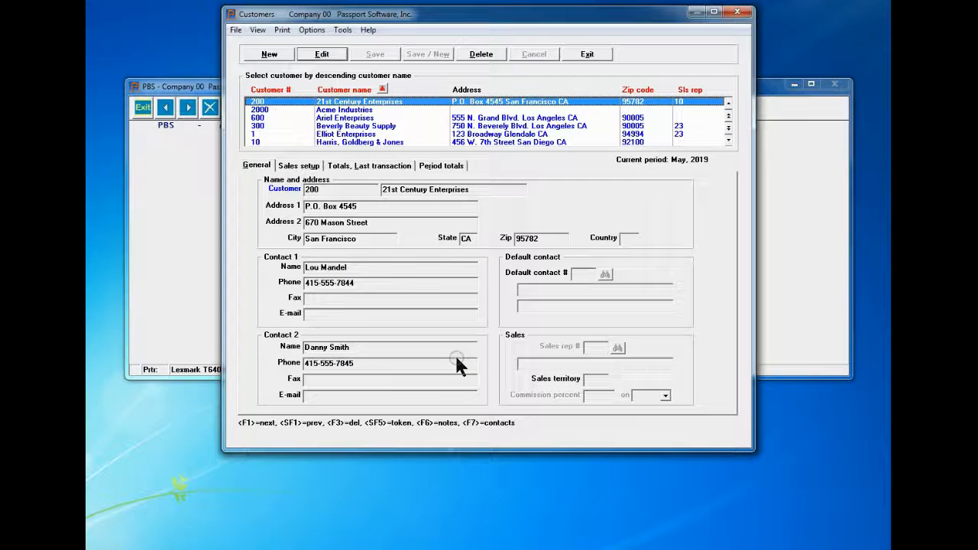
Step: Enter a fax number for Contact 1 of 21st Century Enterprises and save the record
key(Return)
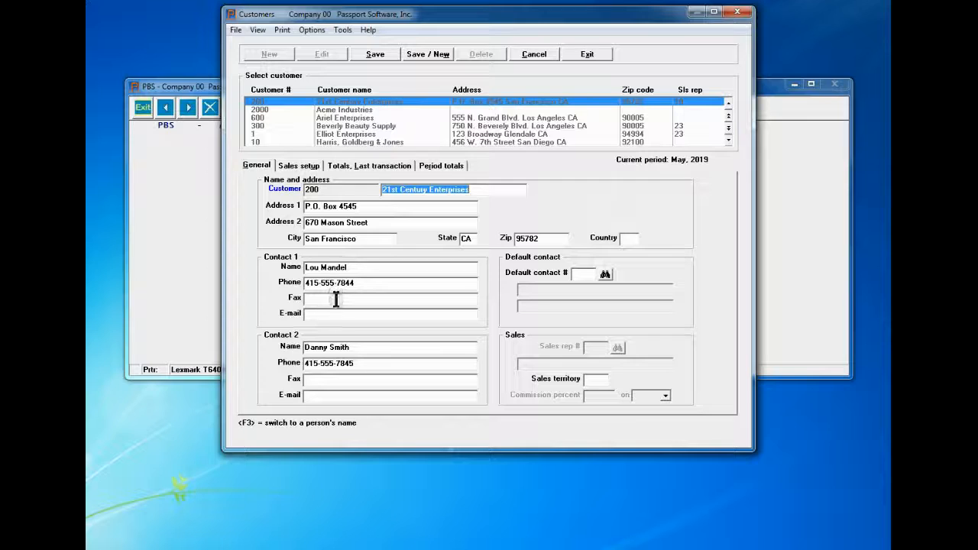
click(334, 299)
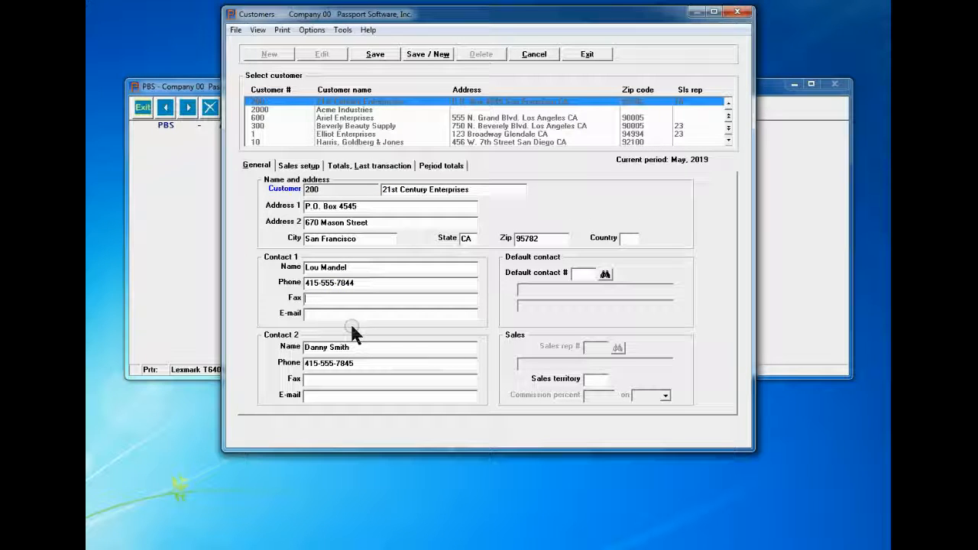
text(4155557)
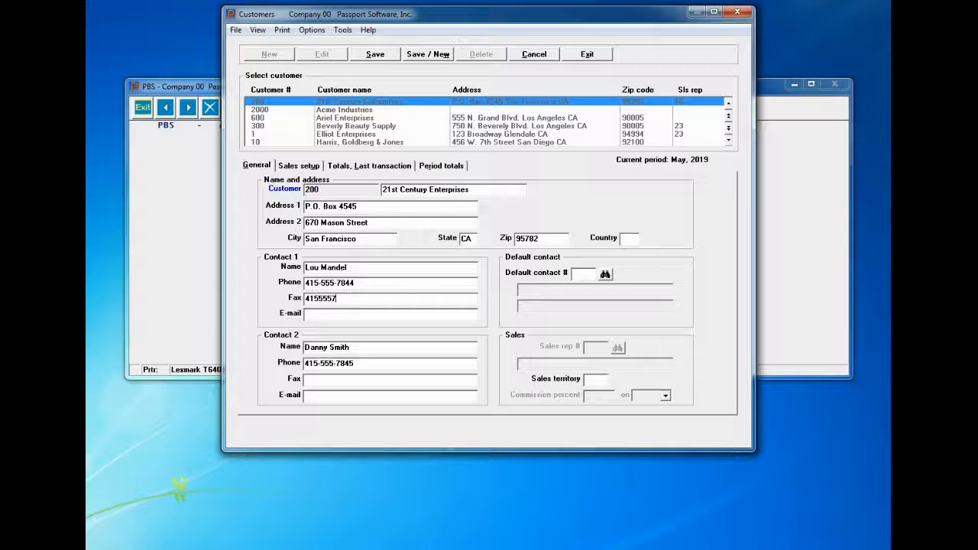
text(877)
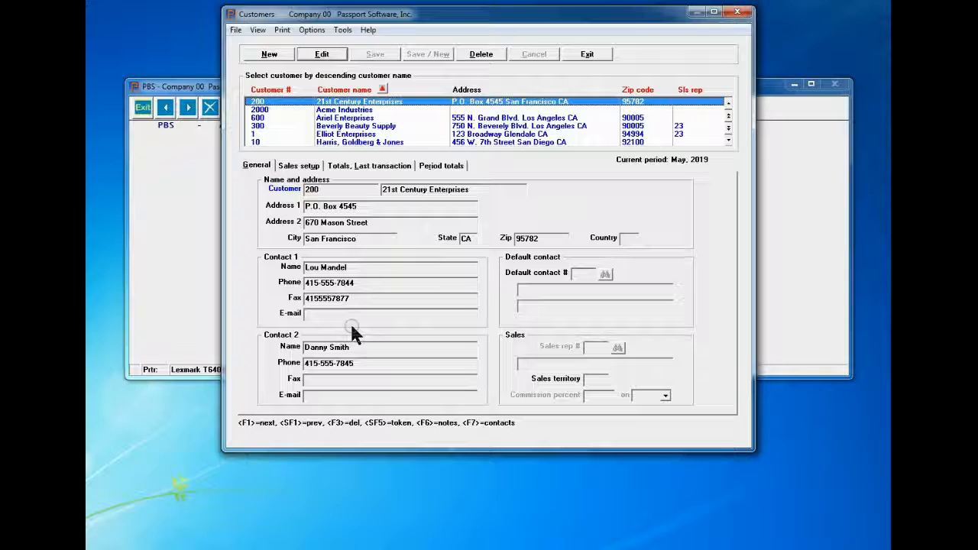
Step: Browse forward through the customer records to Elliot Enterprises and back to 21st Century Enterprises
click(267, 426)
click(266, 426)
click(267, 426)
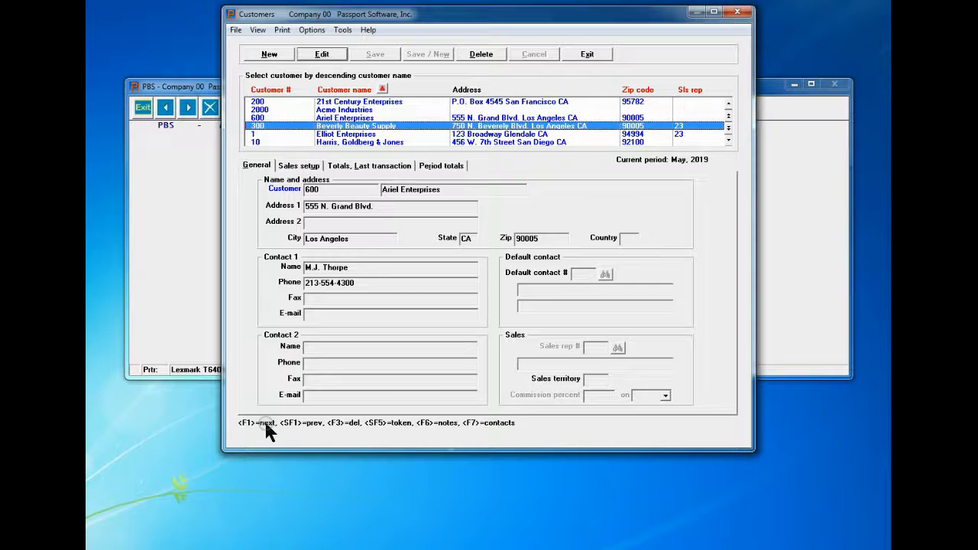
click(267, 425)
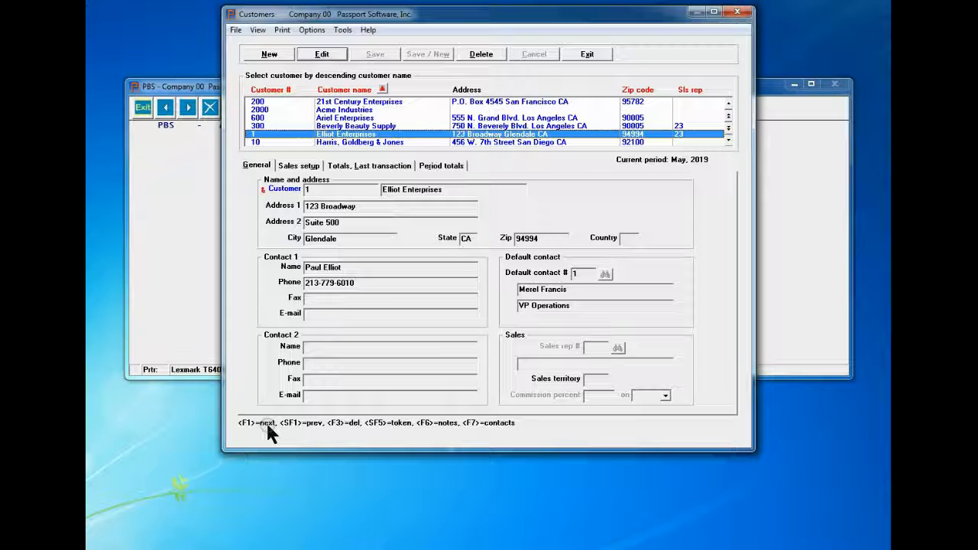
key(shift+F1)
key(shift+F1)
key(shift+F1)
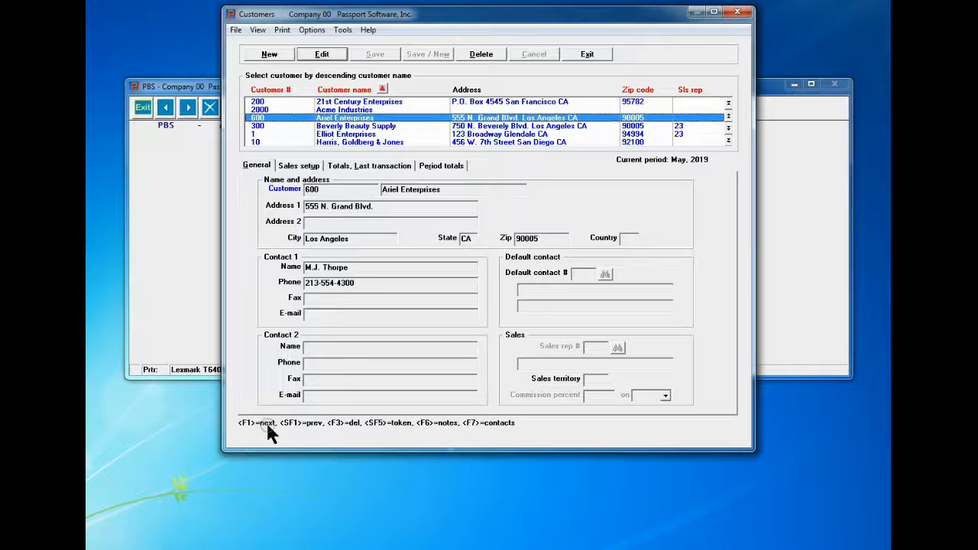
key(shift+F1)
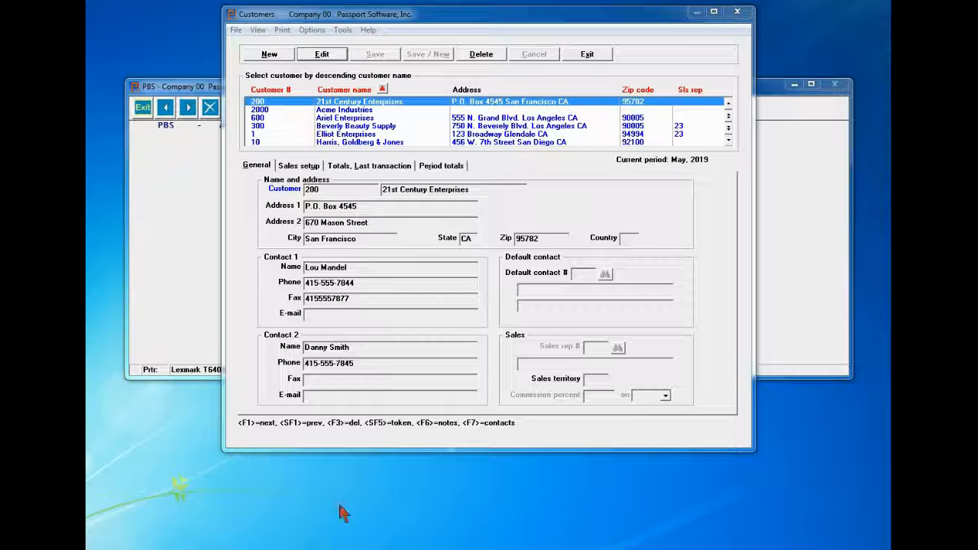
Step: View the customer contacts form for 21st Century Enterprises, cancel the contact entry and exit the Customers screen
click(610, 201)
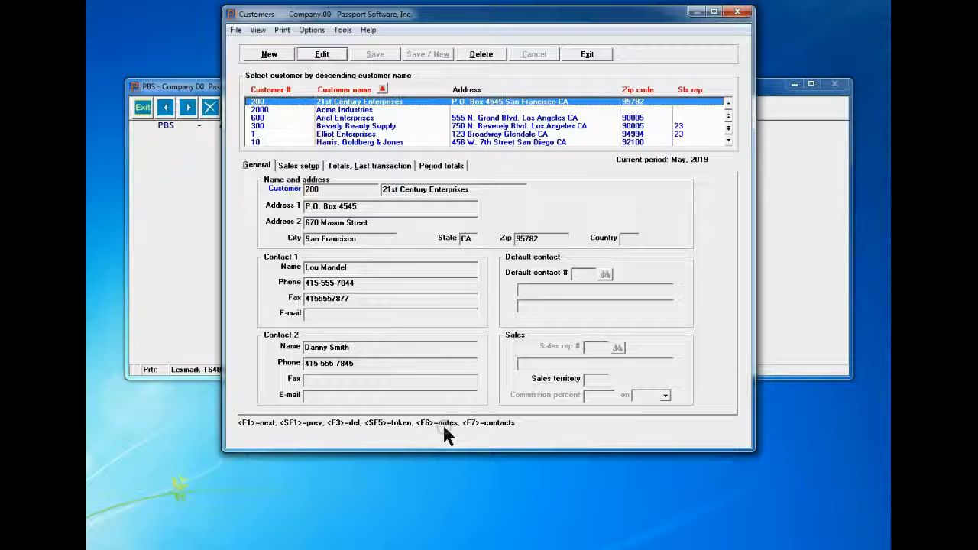
click(492, 427)
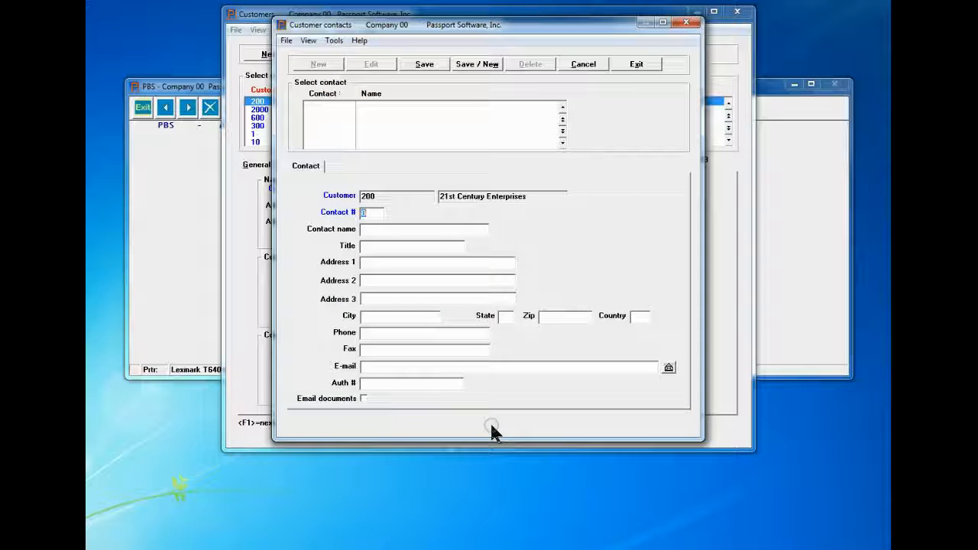
key(Escape)
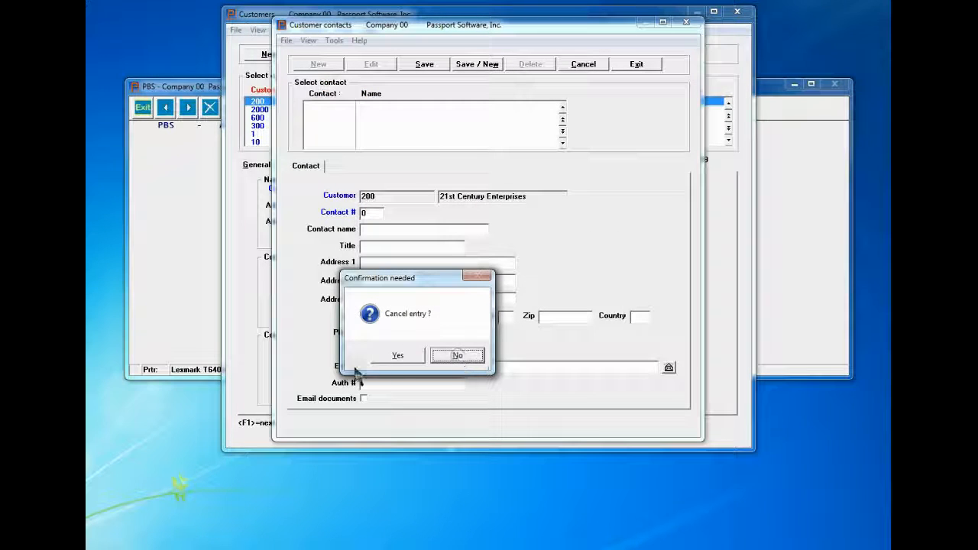
click(394, 356)
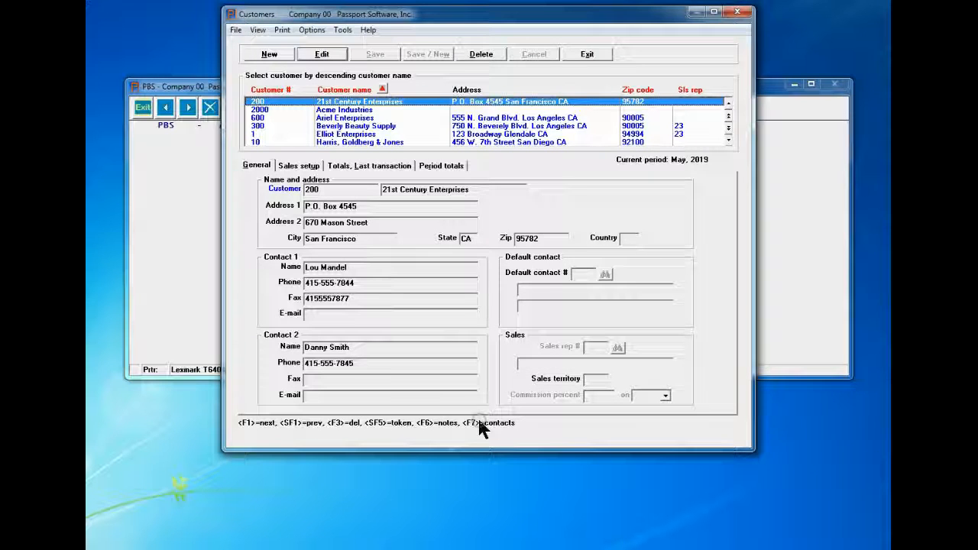
key(Escape)
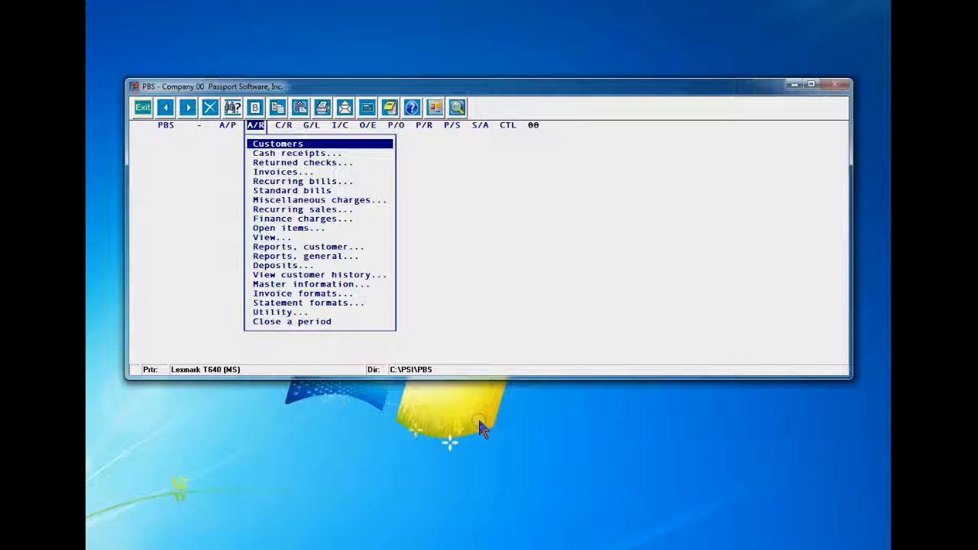
Step: View the O/E order entry screen and close it
key(Right)
key(Right)
key(Right)
key(Right)
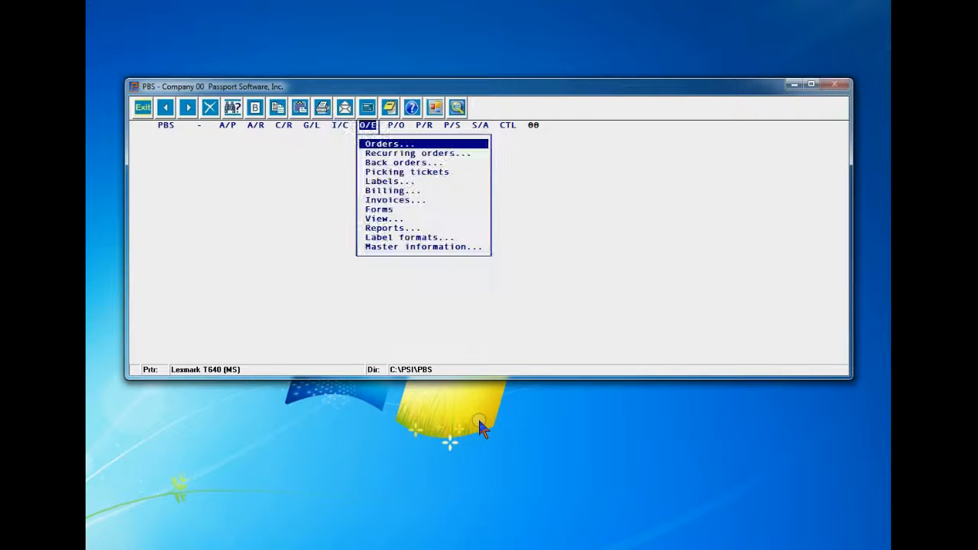
key(Return)
key(Return)
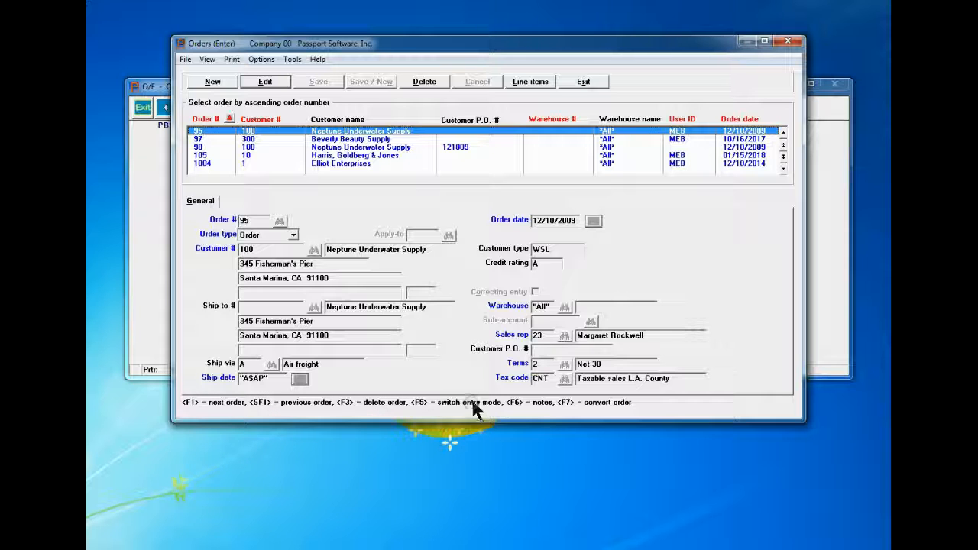
key(Escape)
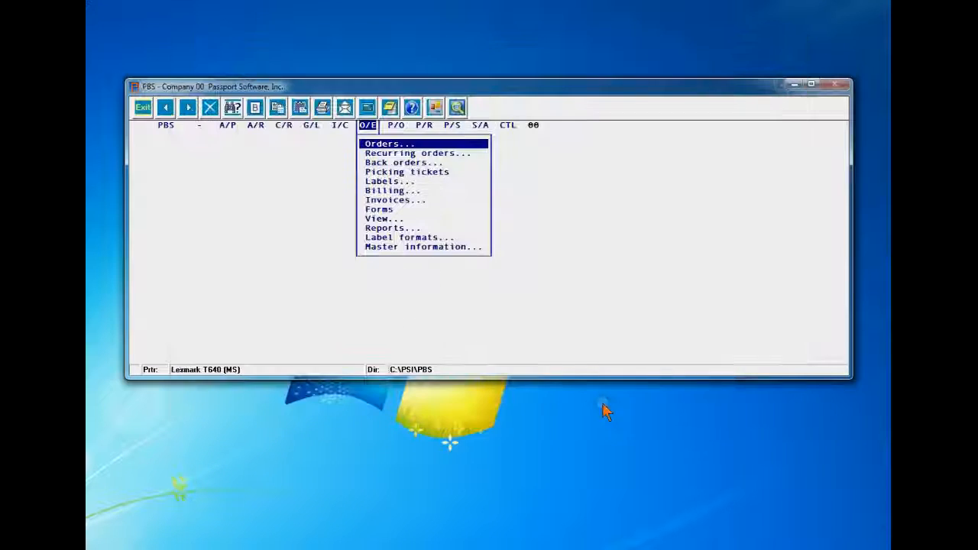
Step: View the I/C Items screen and close it
key(Left)
key(Left)
key(Right)
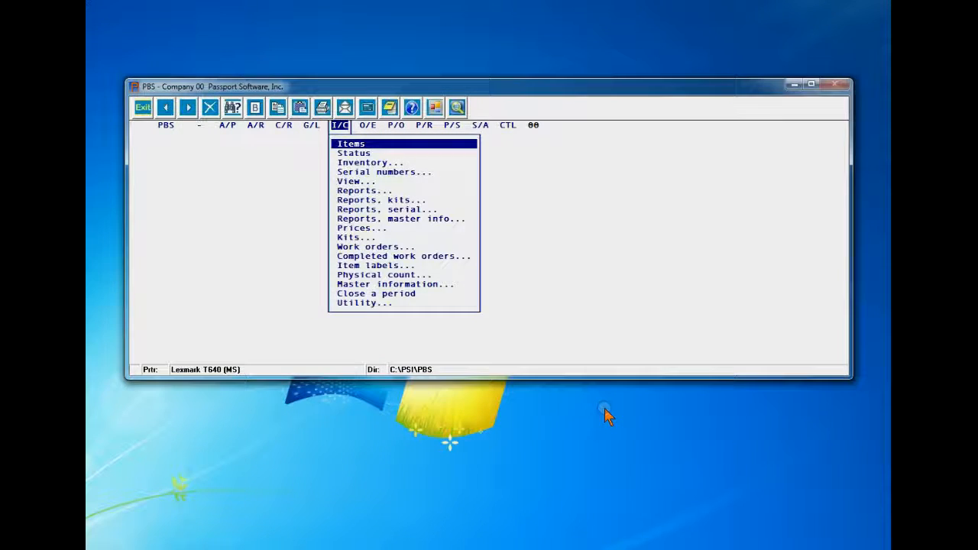
key(Return)
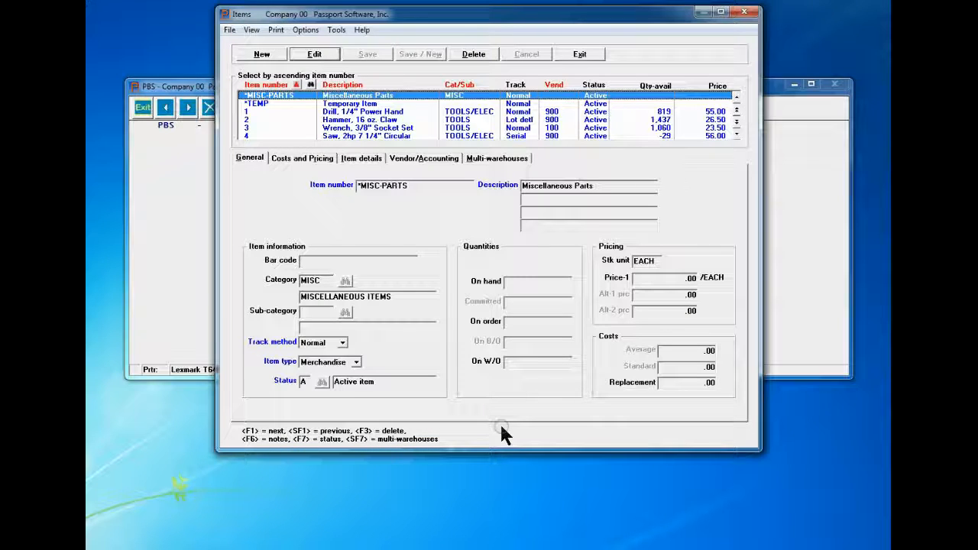
key(Escape)
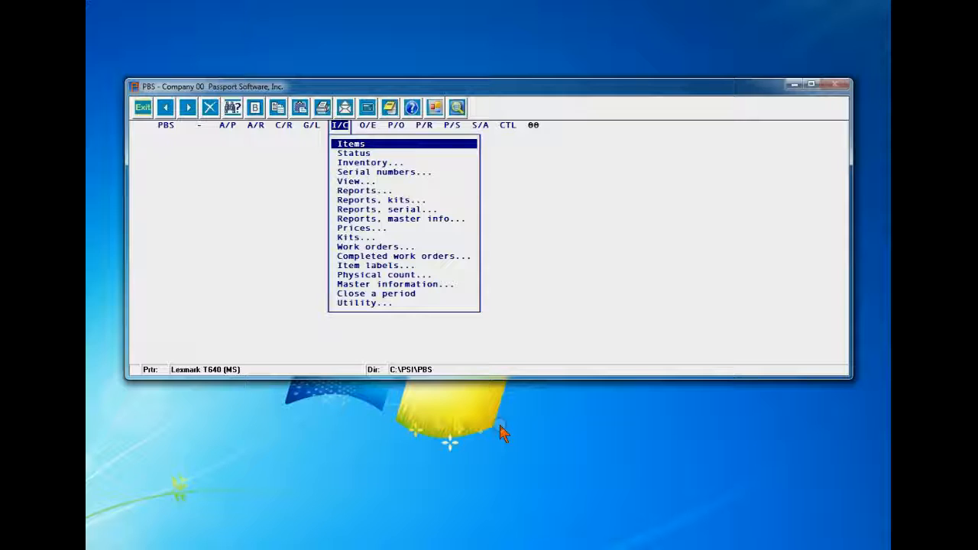
Step: Go from the I/C module to A/R and open the Customers screen
key(Left)
key(Left)
key(Left)
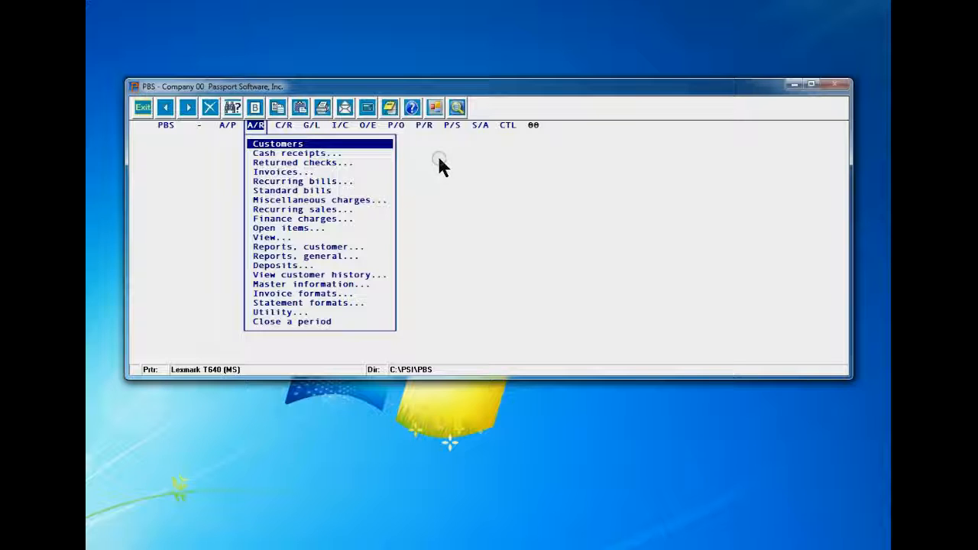
key(Return)
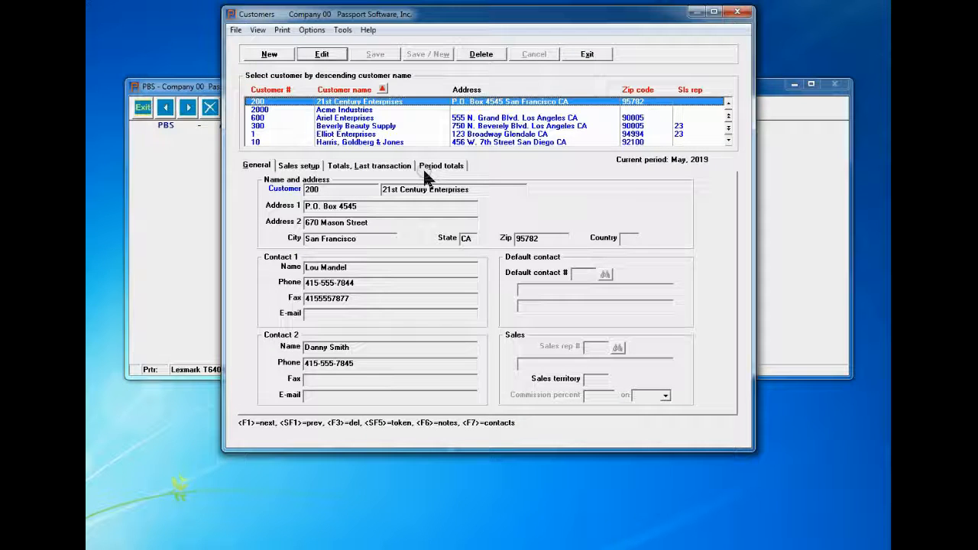
Step: Sort the customer list by ascending sales rep and return it to sorting by customer name
click(238, 31)
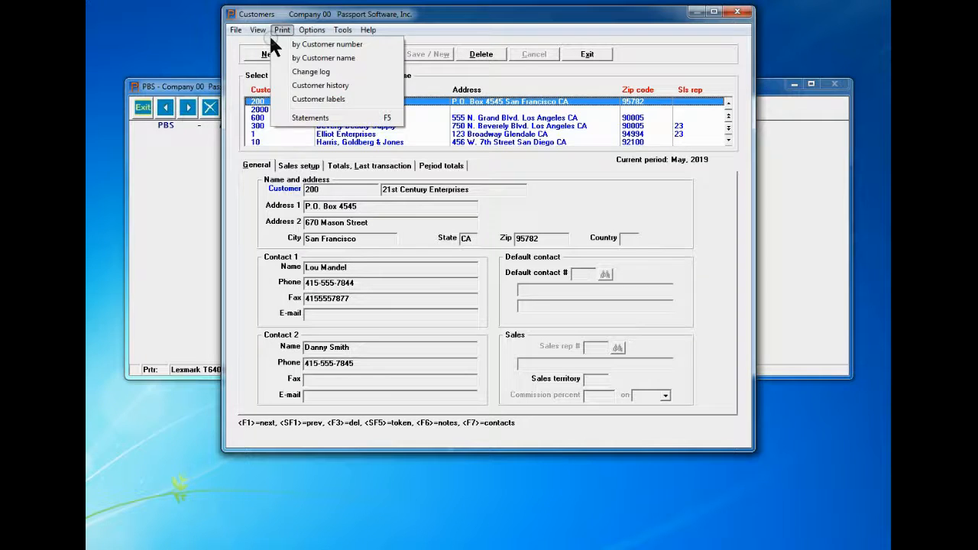
mouse_move(260, 32)
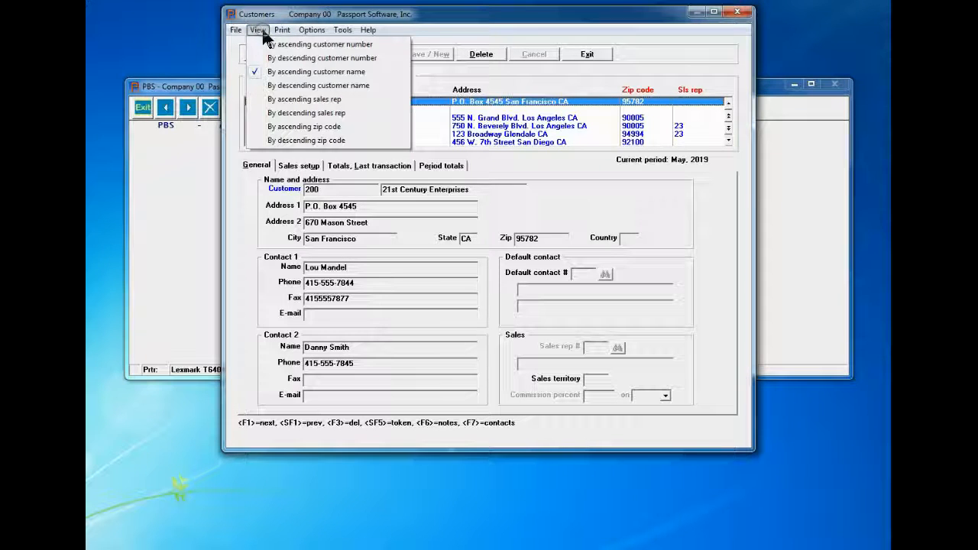
click(284, 99)
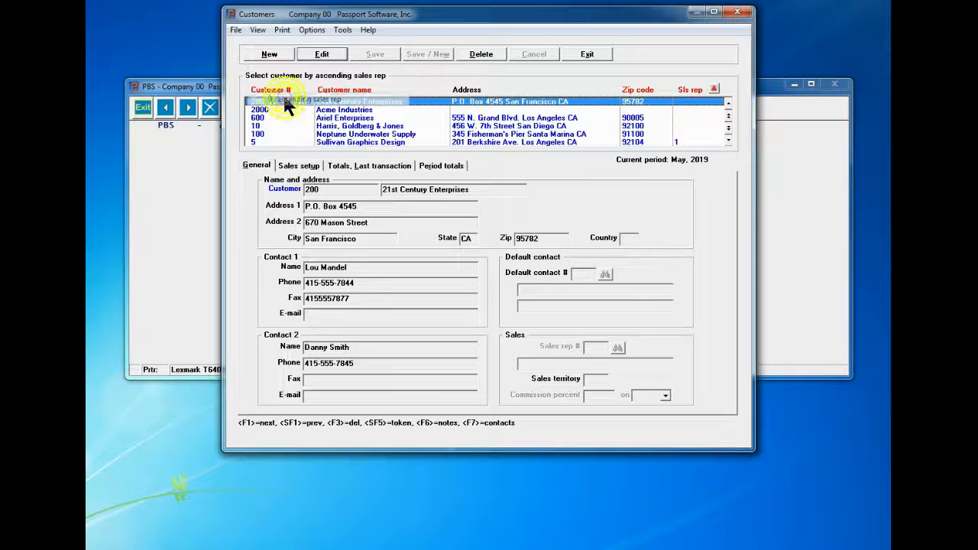
click(382, 91)
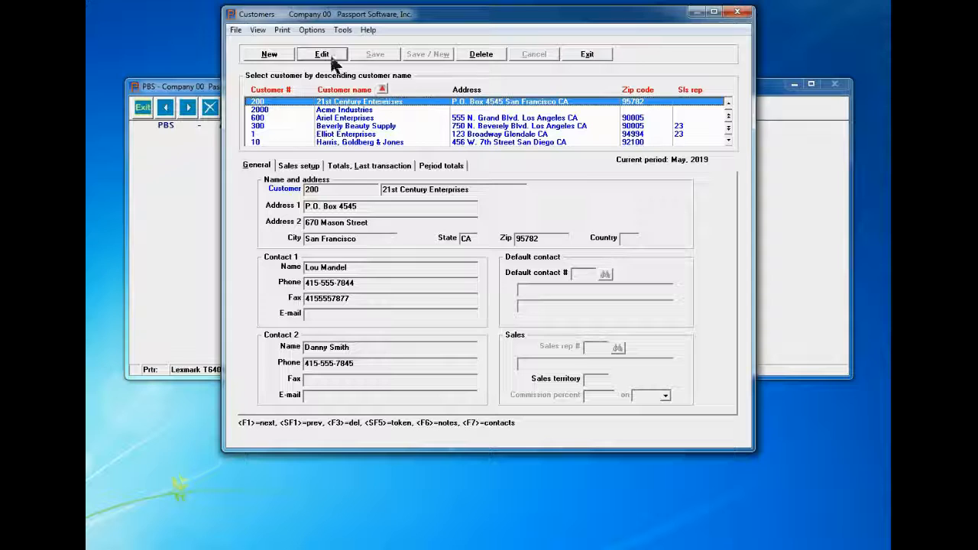
Step: Review the customer print choices, view the customer open items for 21st Century Enterprises and exit that view
click(283, 30)
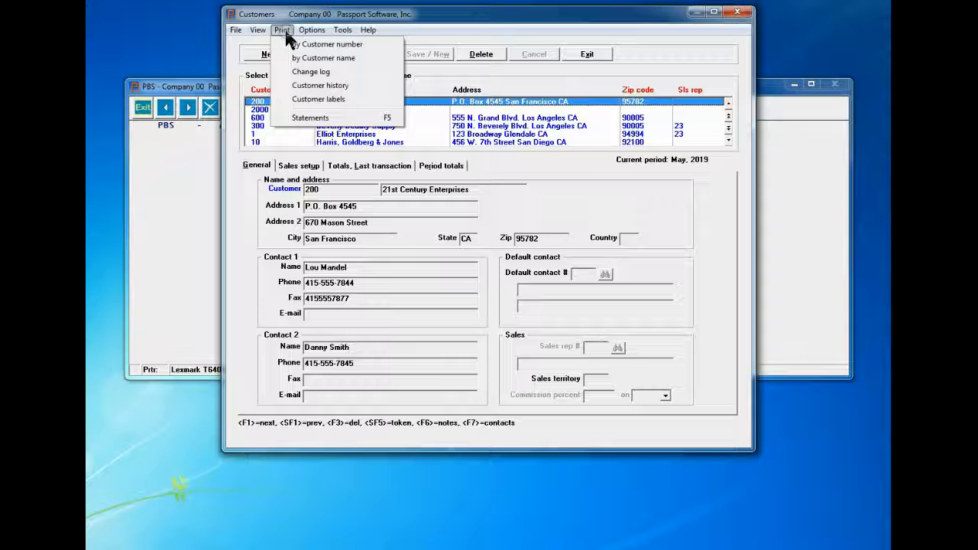
mouse_move(313, 35)
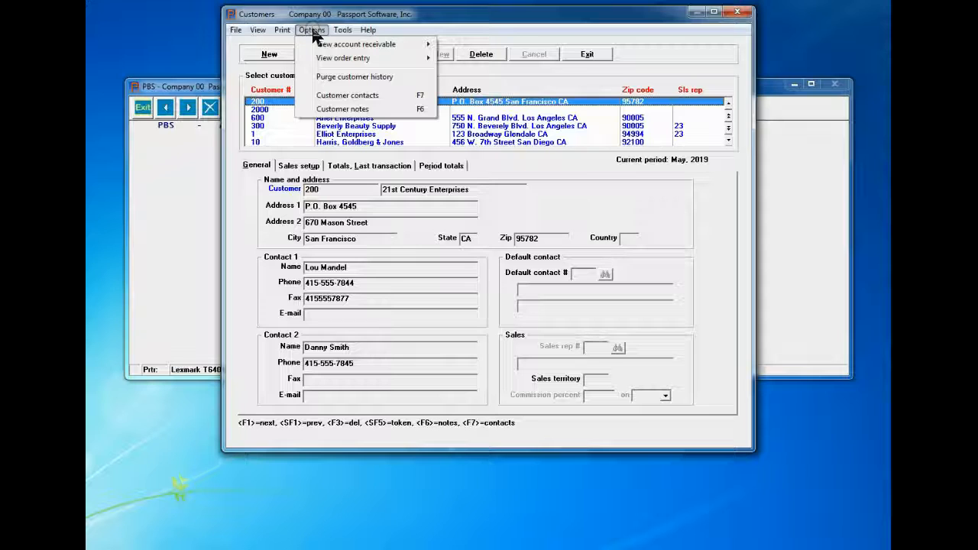
mouse_move(337, 46)
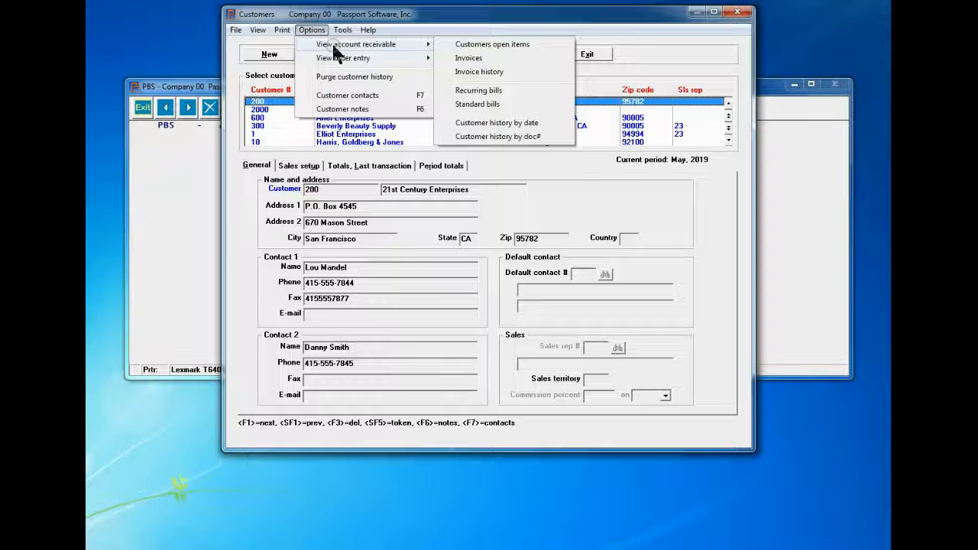
click(519, 44)
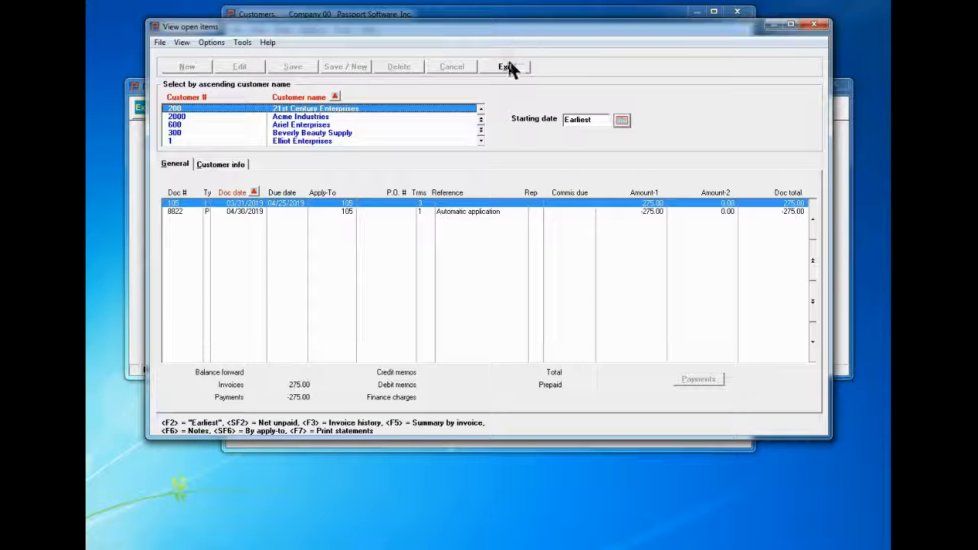
click(509, 67)
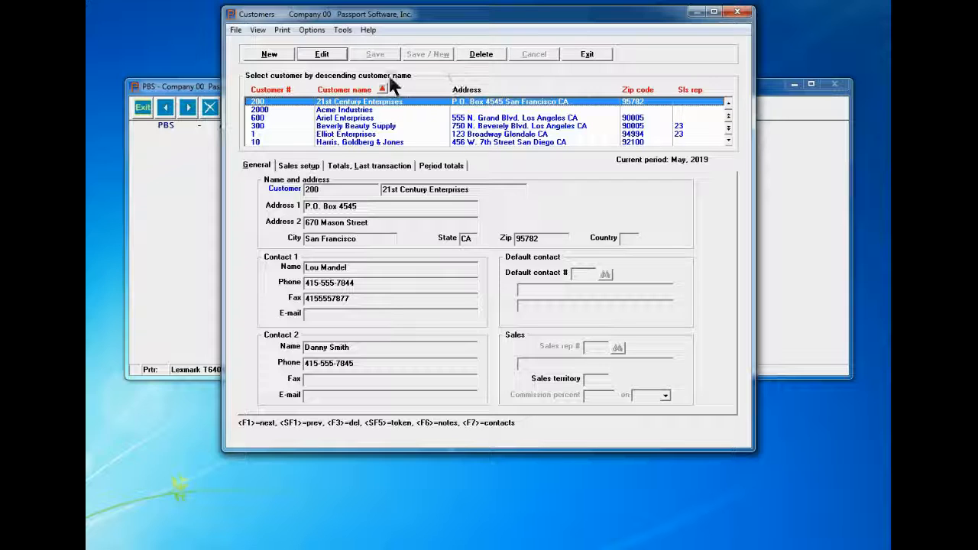
Step: View the invoice history, examine the line items and totals of the second 21st Century Enterprises invoice, and return to the Customers screen
click(312, 30)
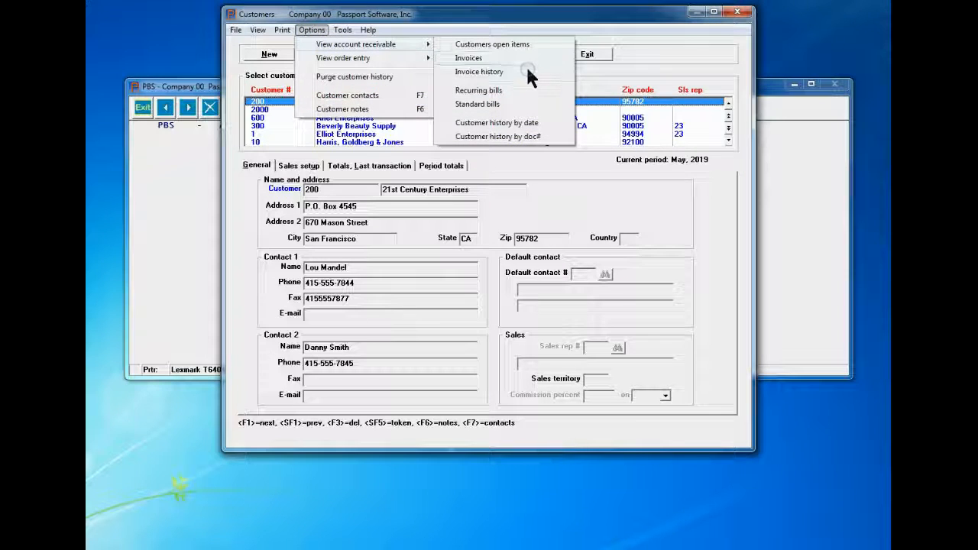
click(526, 71)
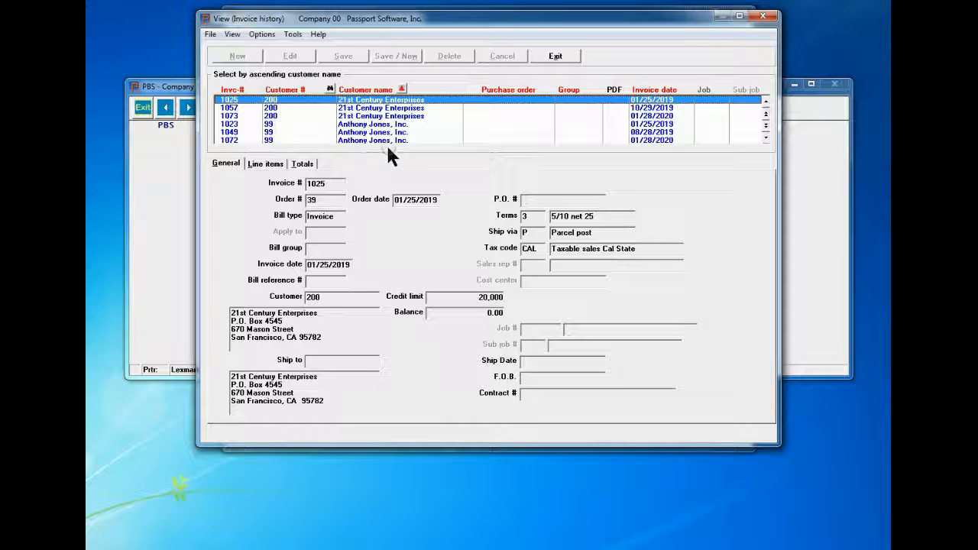
click(273, 110)
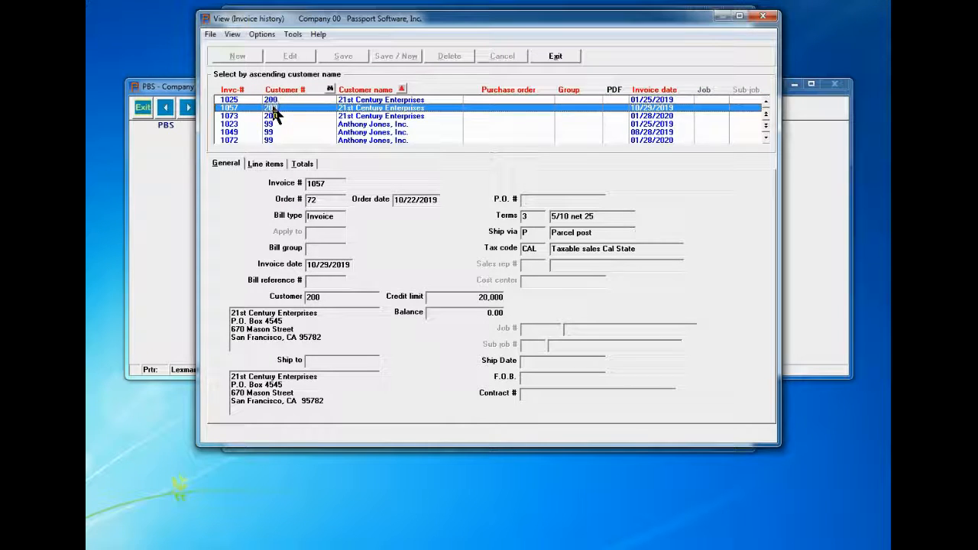
click(276, 165)
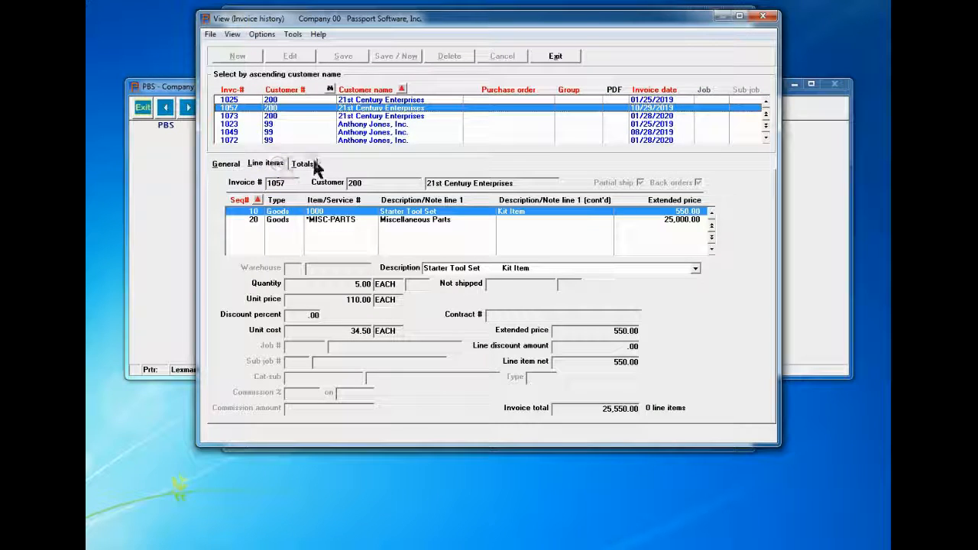
click(304, 164)
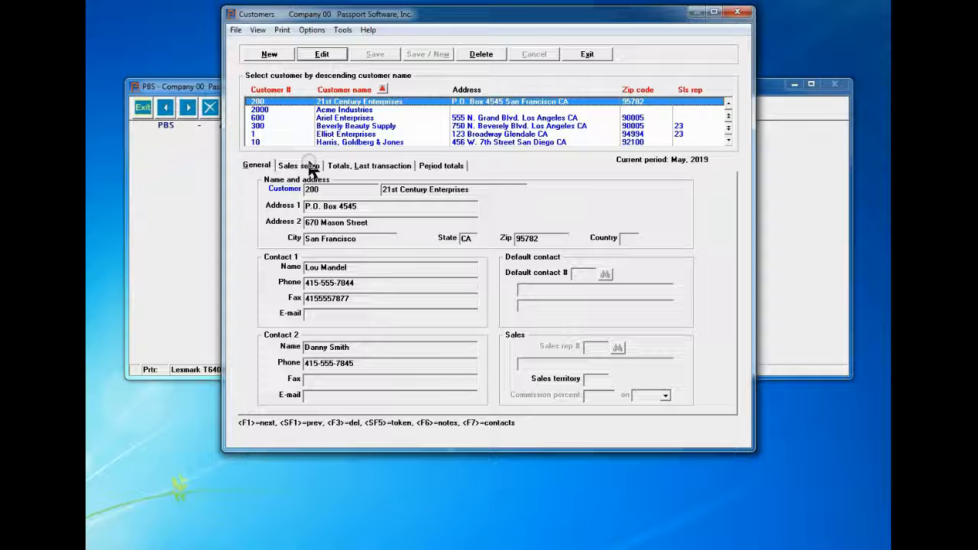
Step: Print the Customers screen on the Lexmark T640 (MS) printer with the Compressed font setting
click(342, 31)
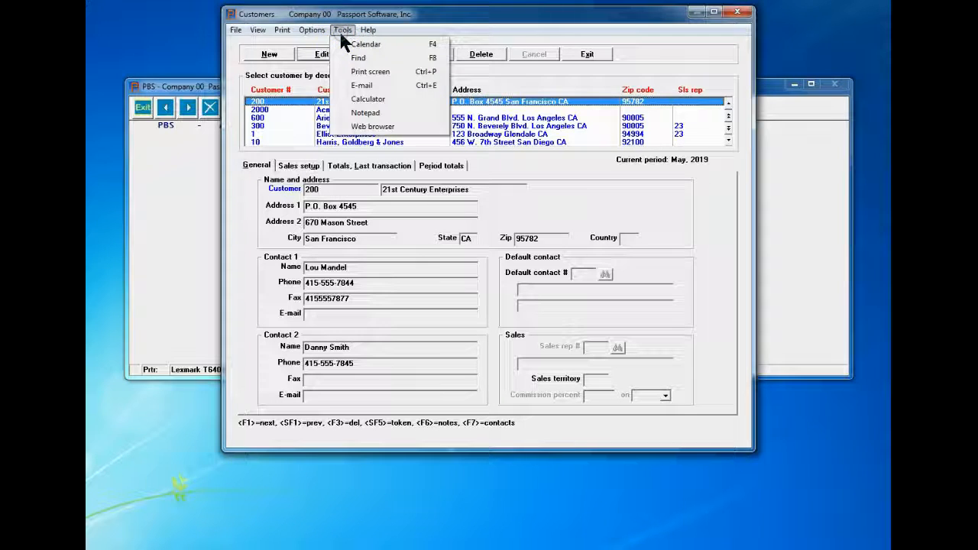
mouse_move(319, 34)
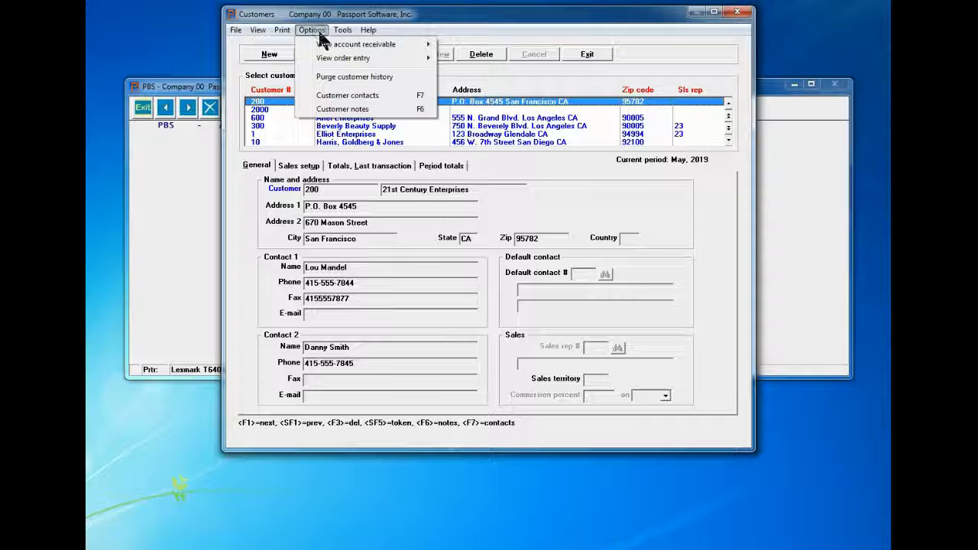
click(341, 109)
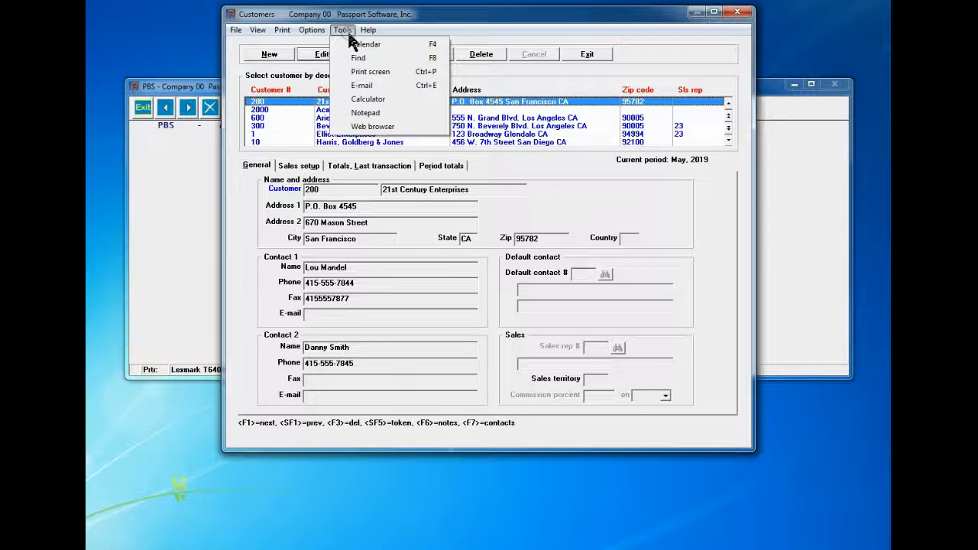
click(369, 73)
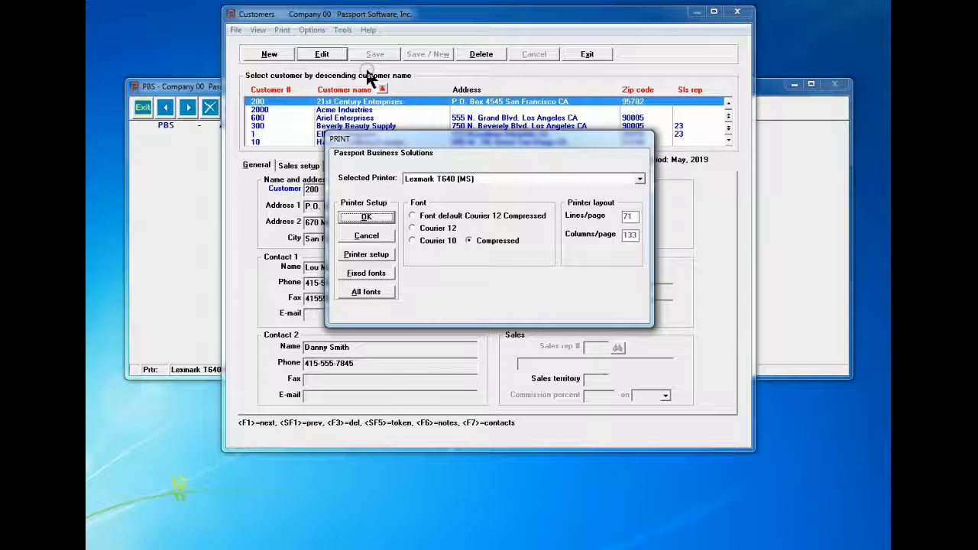
key(Return)
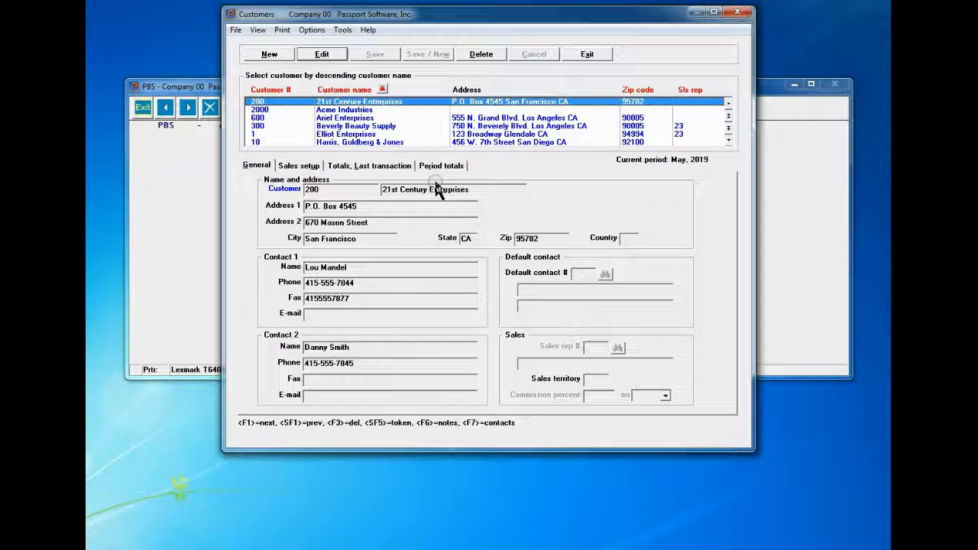
Step: Launch the Calculator and Notepad from within the Customers screen, closing each one again
click(346, 30)
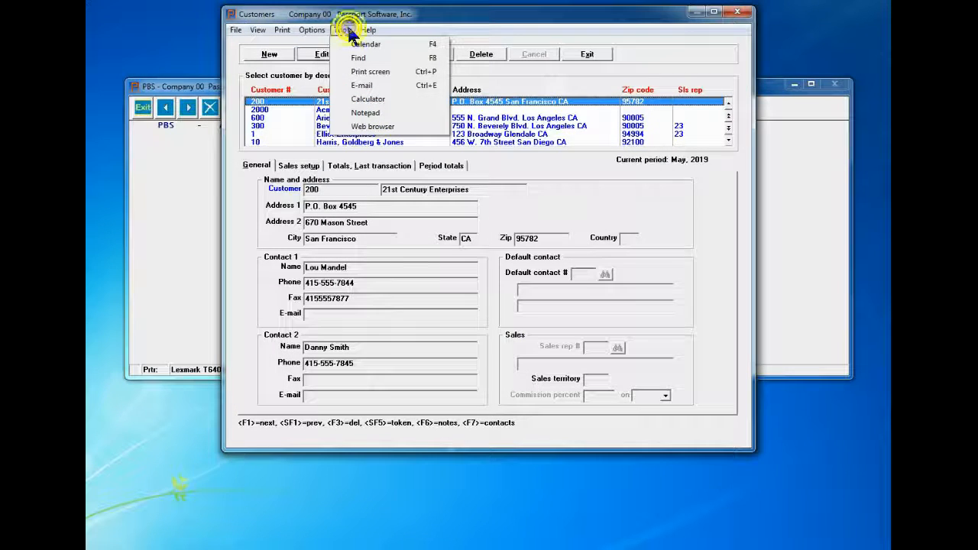
click(372, 97)
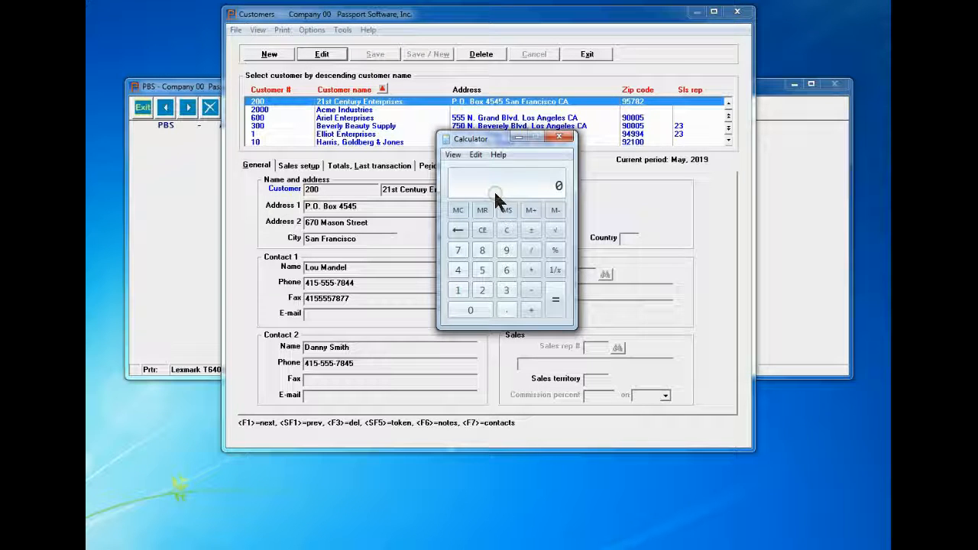
click(559, 136)
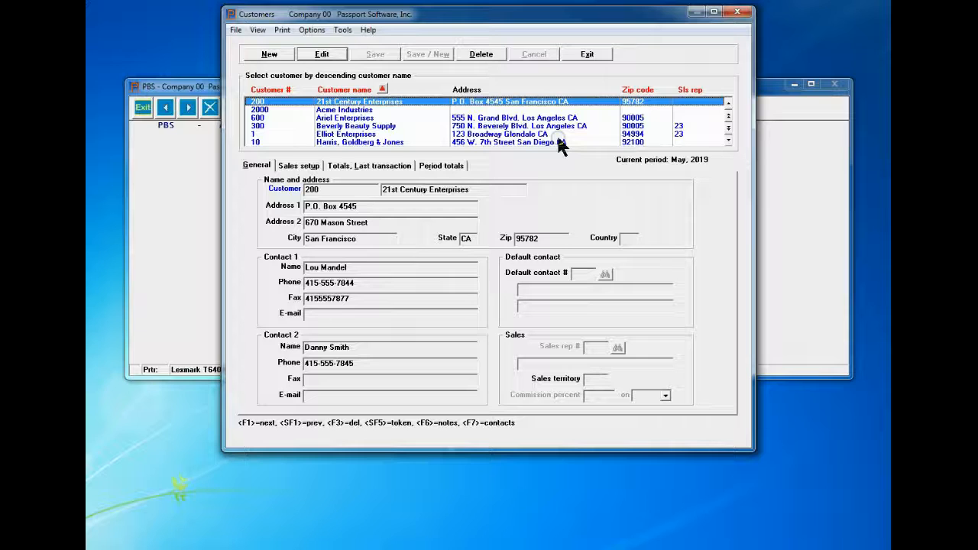
click(343, 31)
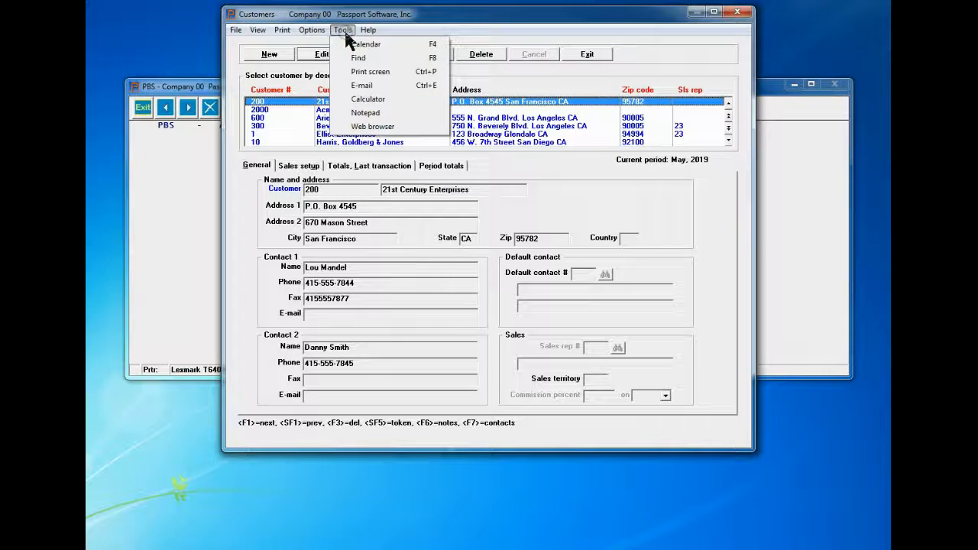
click(366, 114)
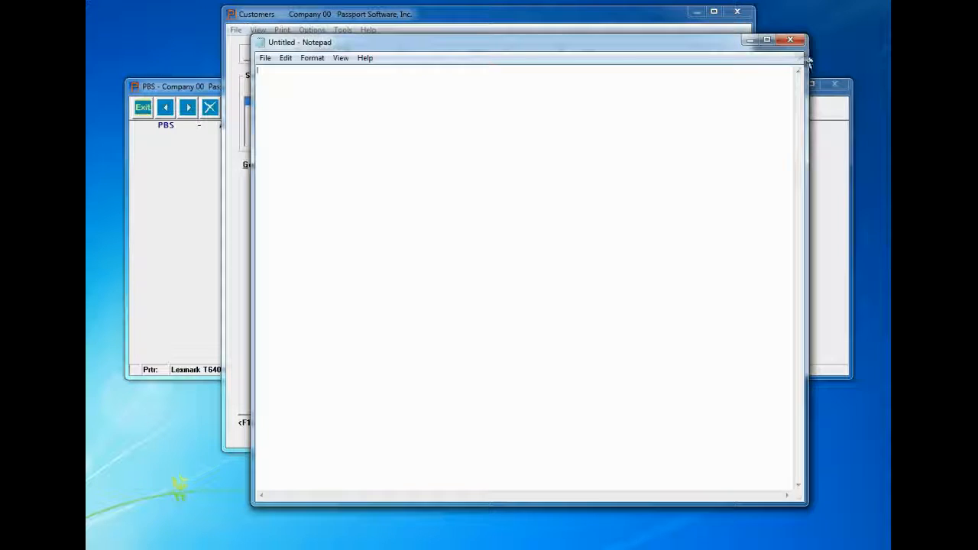
click(795, 42)
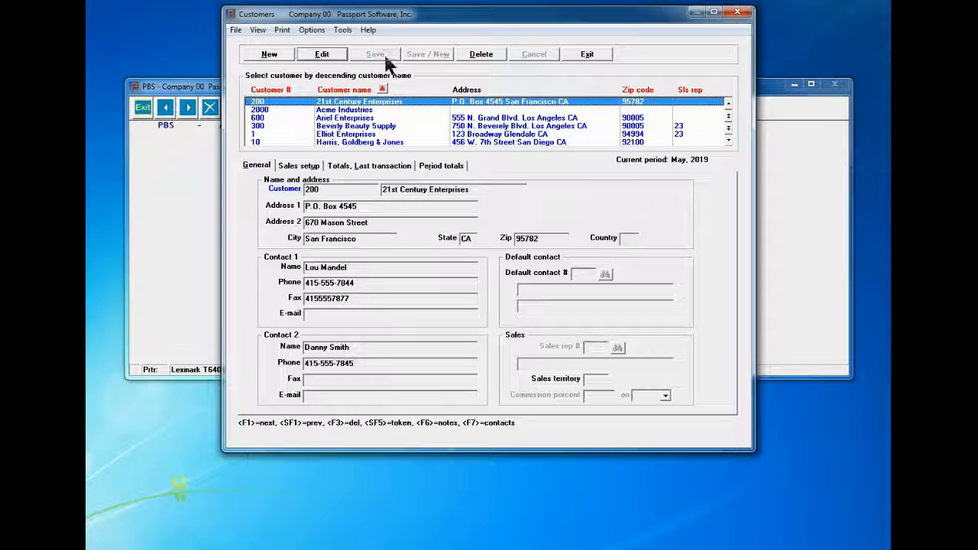
Step: Look over the available help and MySet options and exit the Customers screen
click(344, 30)
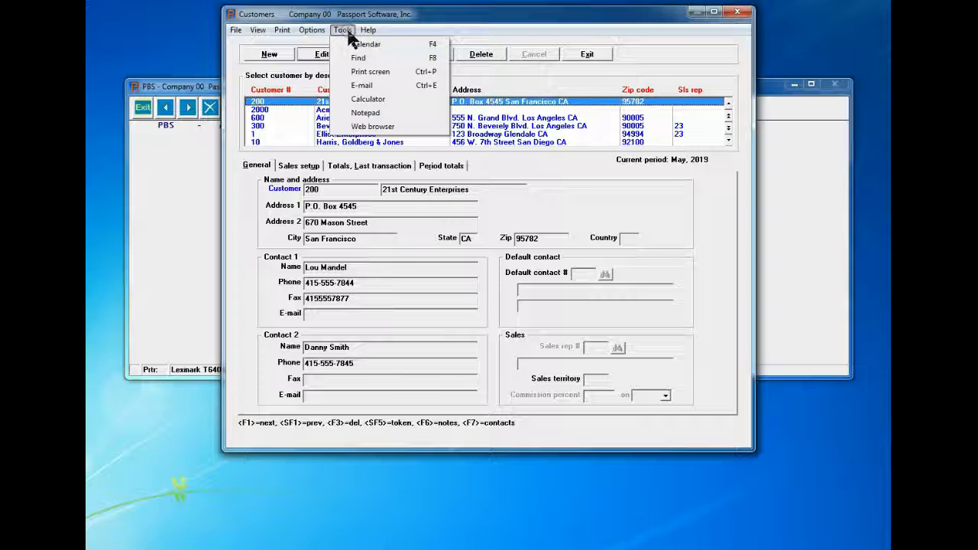
mouse_move(366, 36)
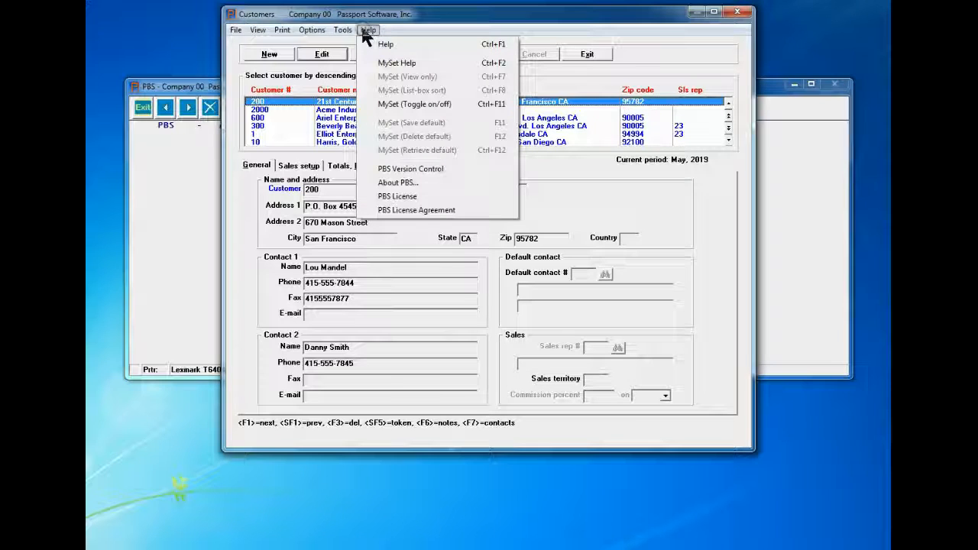
click(493, 22)
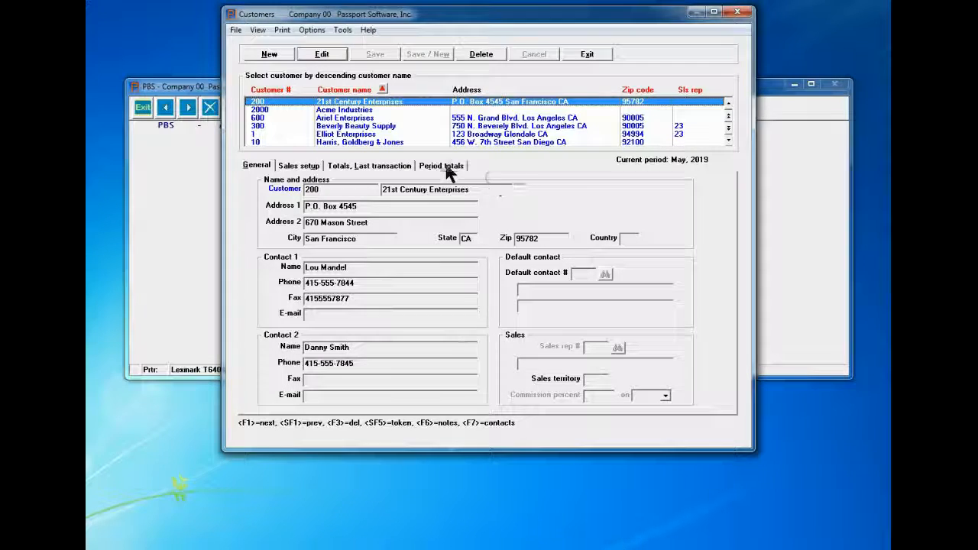
key(Escape)
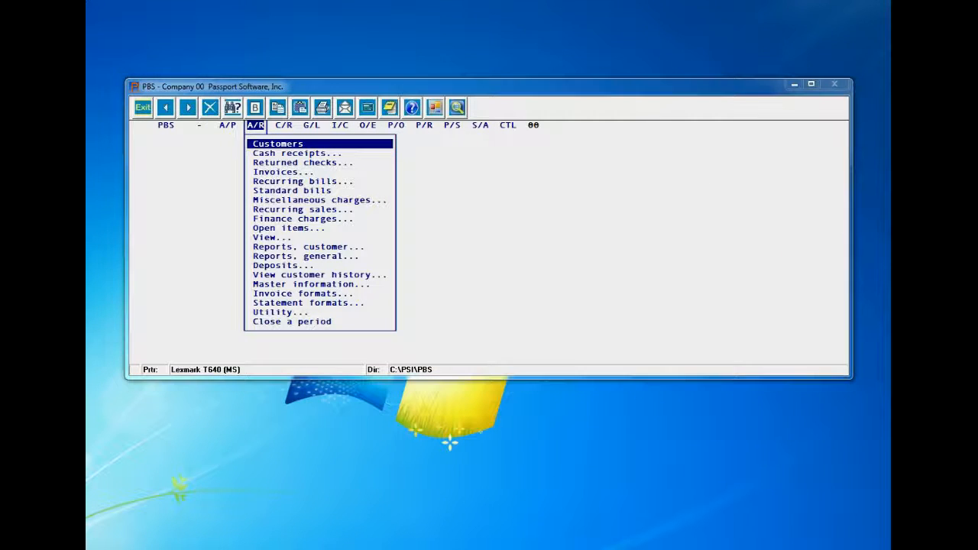
Step: Open the A/P Payables entry screen
click(410, 85)
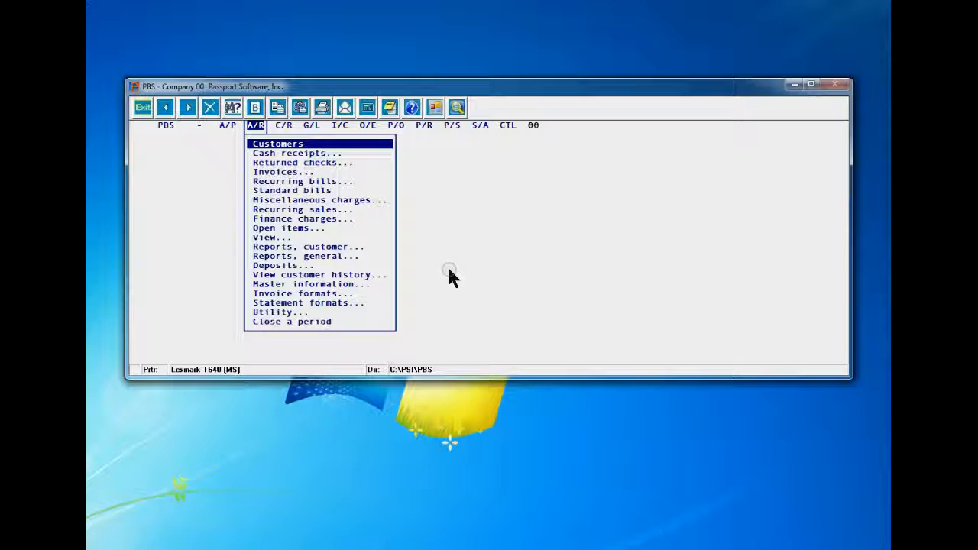
key(Left)
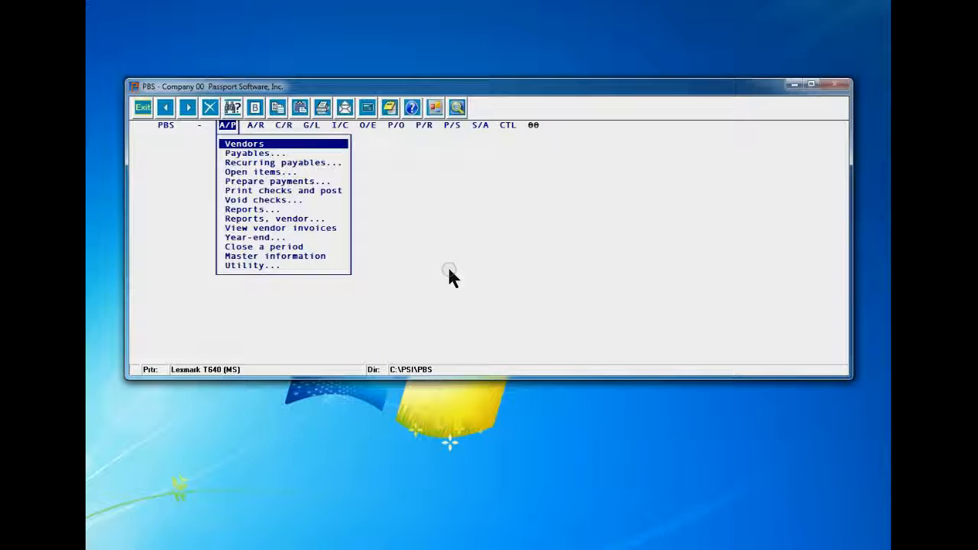
key(Down)
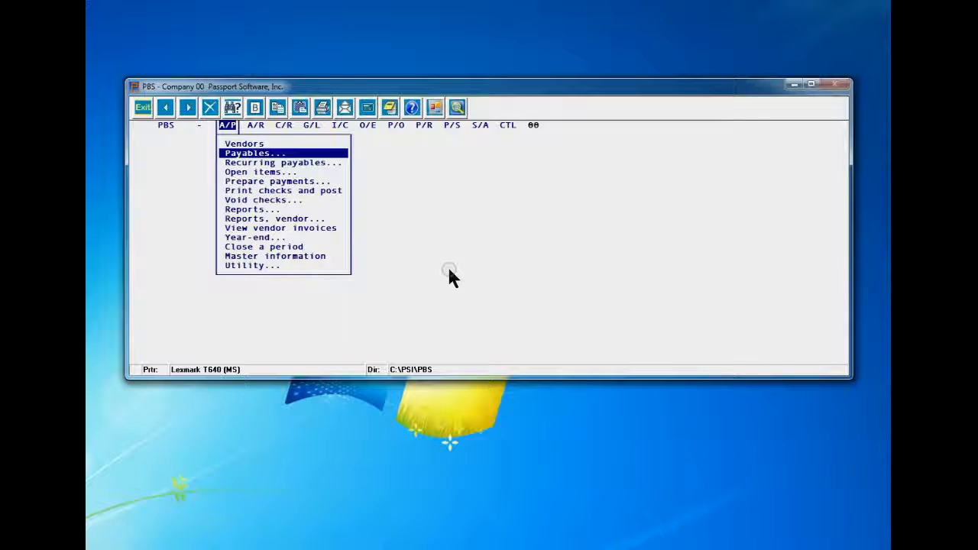
key(Return)
key(Return)
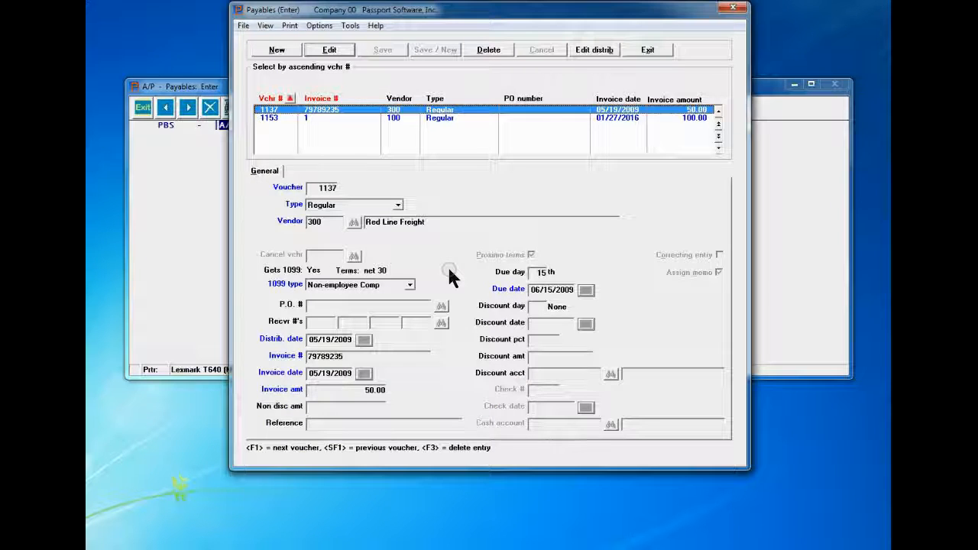
Step: Edit the Red Line Freight voucher and pick 05/21/2009 as its distribution date from the calendar
click(342, 49)
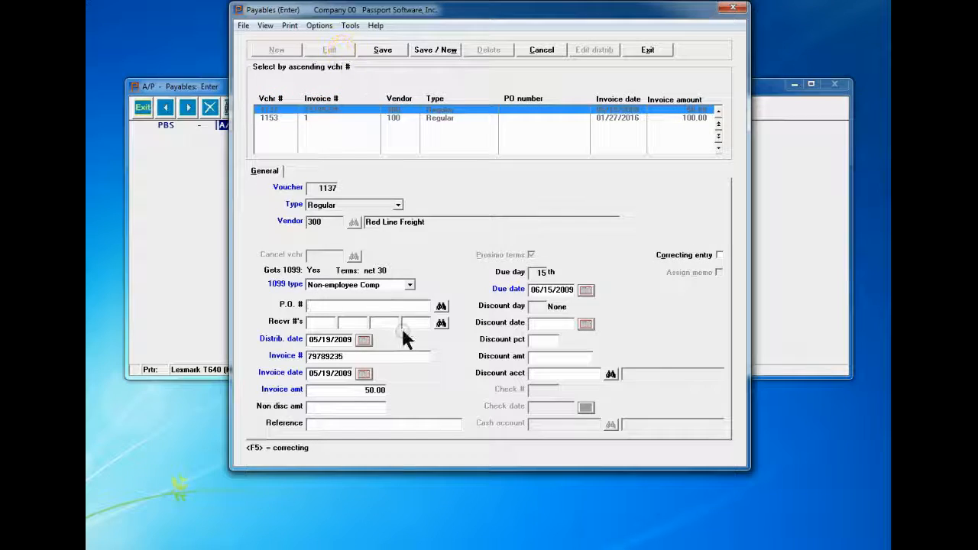
click(364, 341)
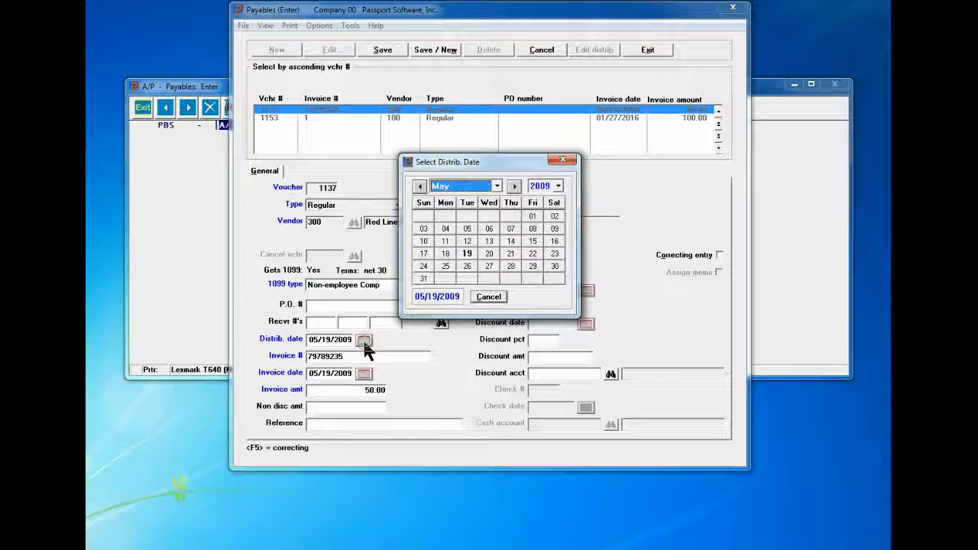
click(511, 254)
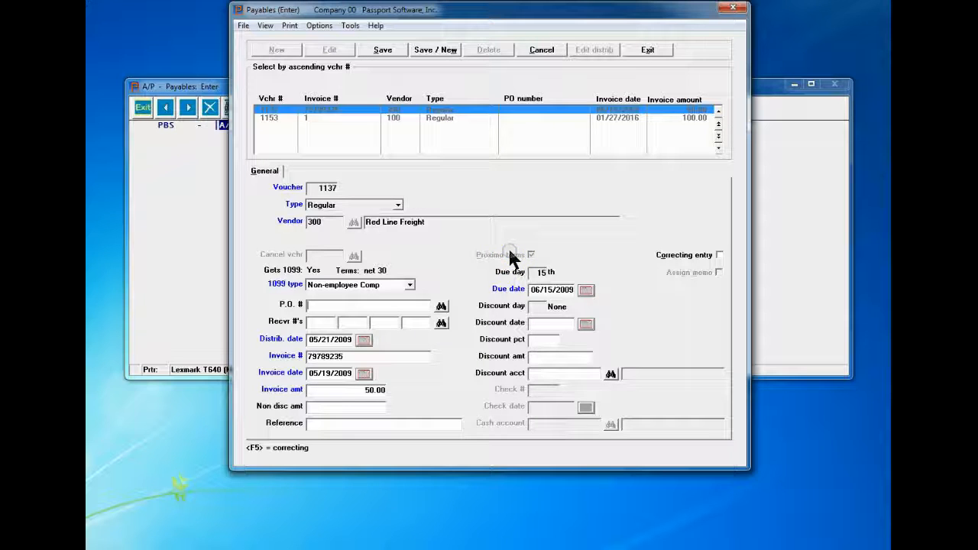
Step: Change the voucher's distribution date to 09/19/2013 using the calendar's month and year selection, and cancel the voucher edit
click(364, 341)
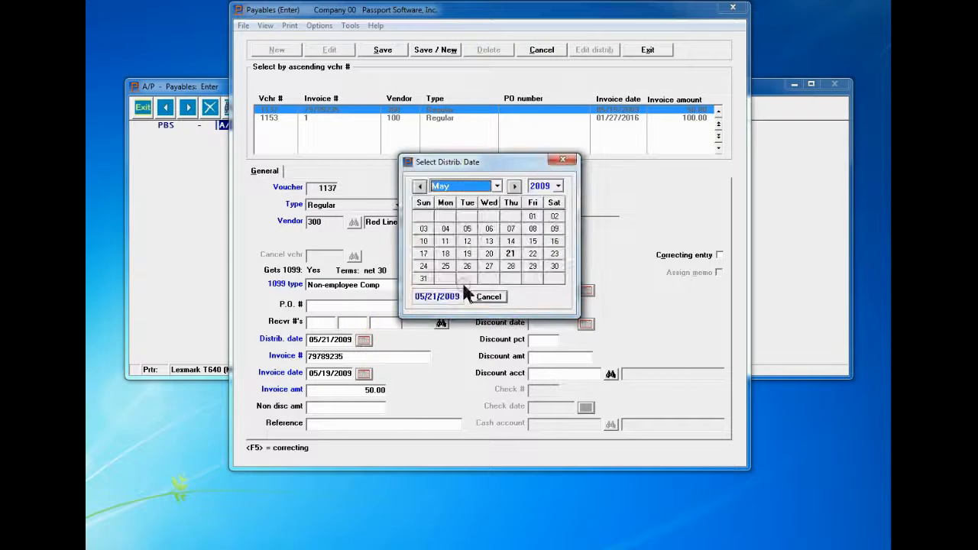
click(516, 187)
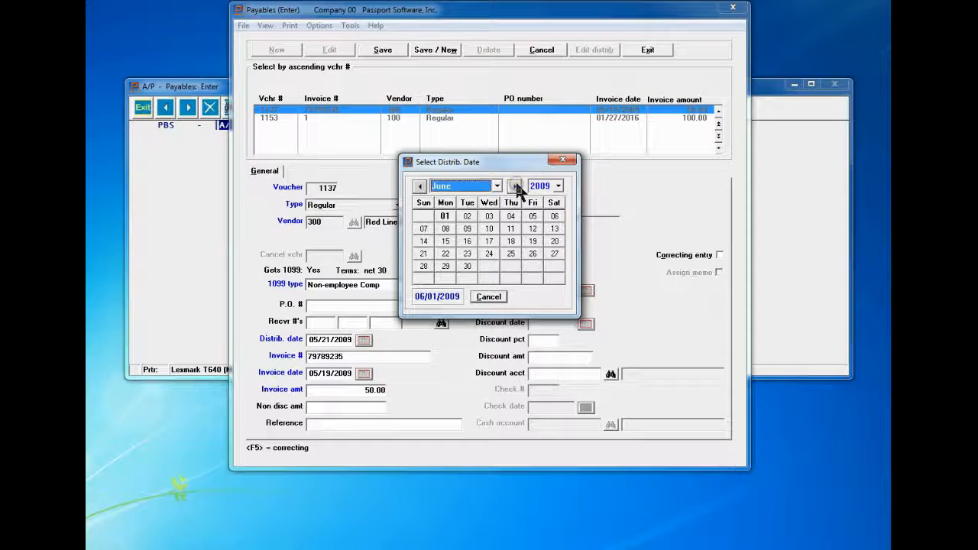
click(516, 188)
click(516, 188)
click(516, 188)
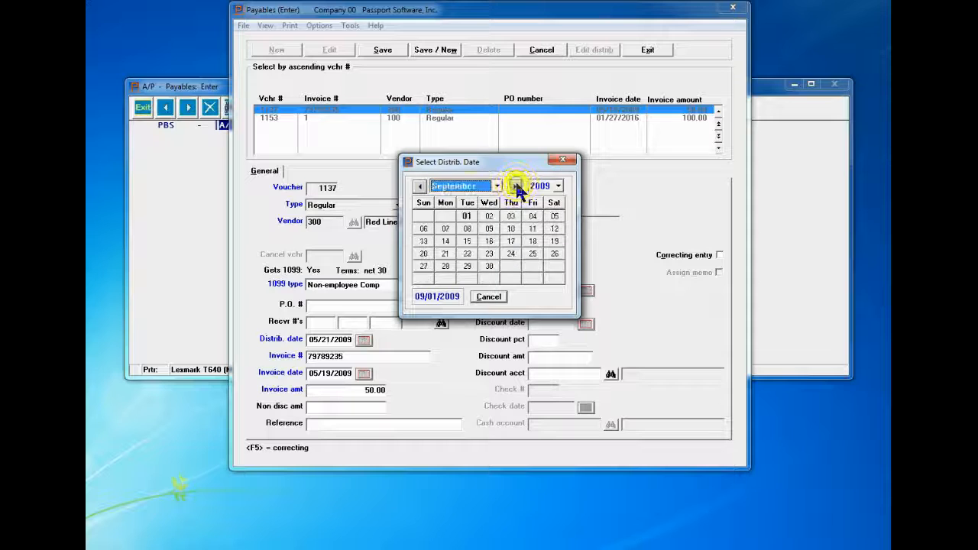
click(558, 186)
click(543, 239)
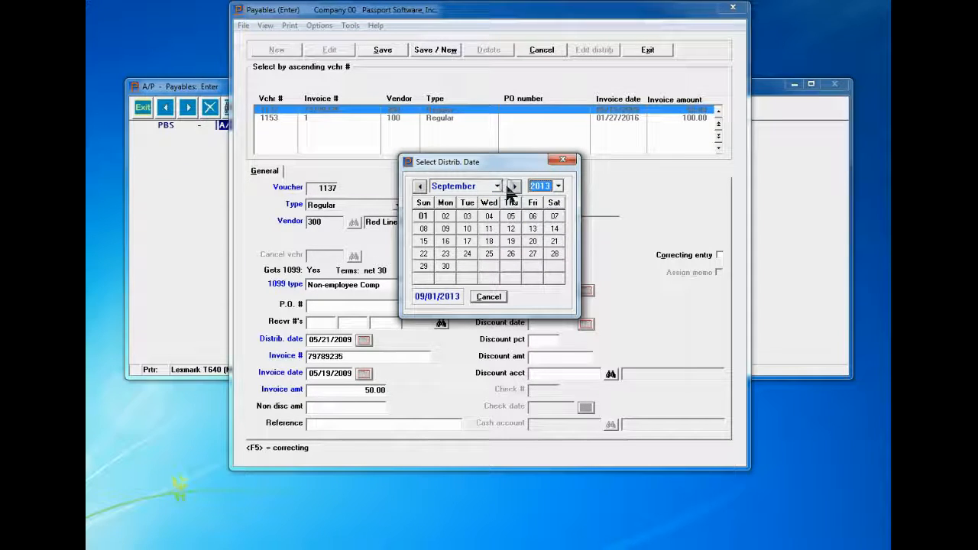
click(510, 241)
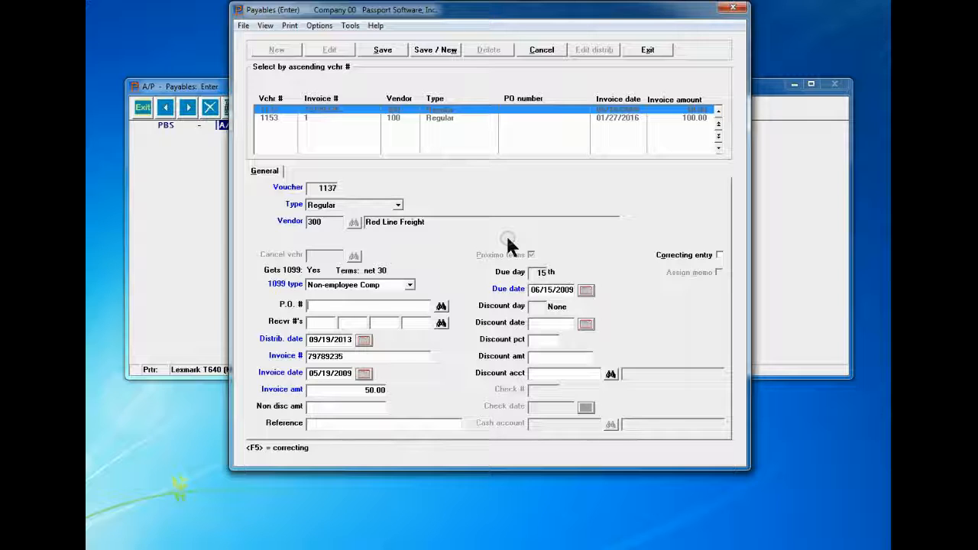
click(532, 51)
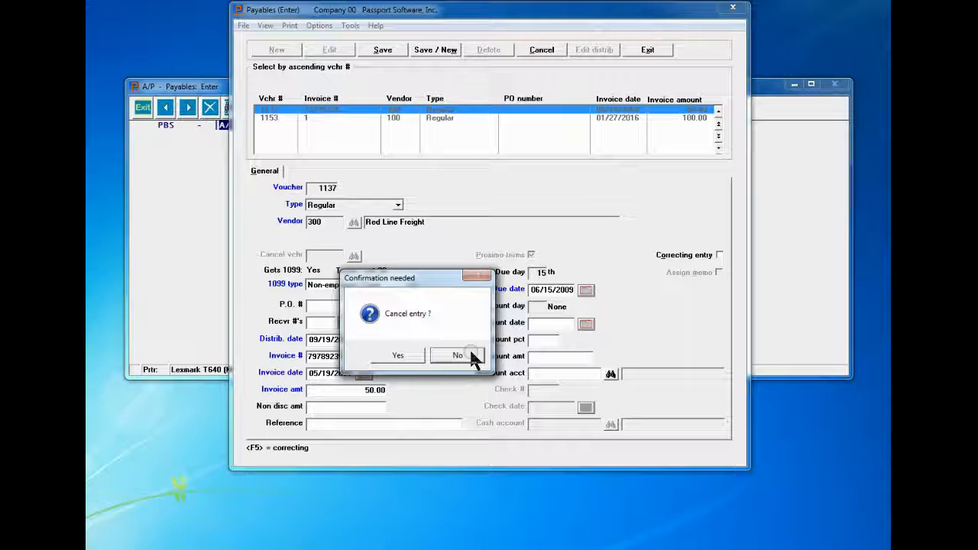
click(378, 361)
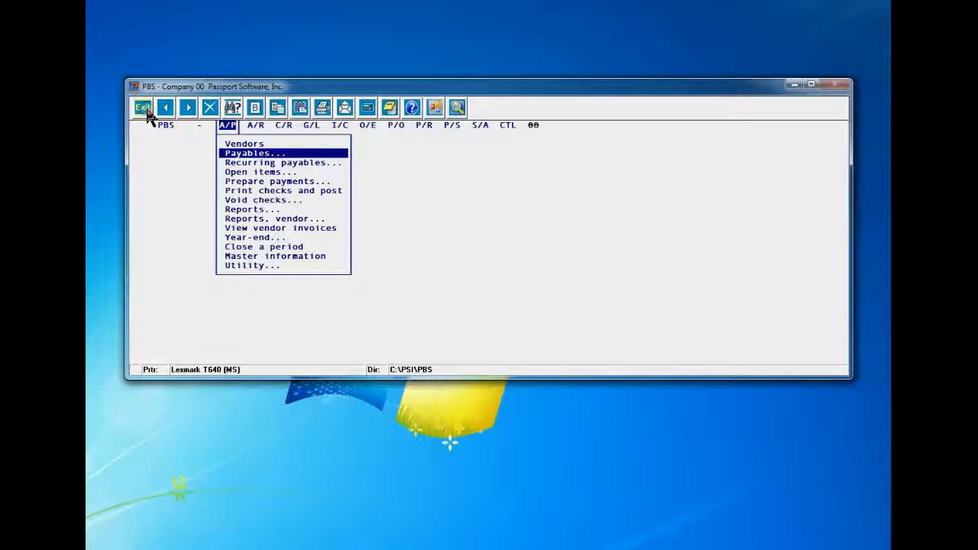
Step: Try the exit command from the main A/P menu without confirming the exit
click(256, 548)
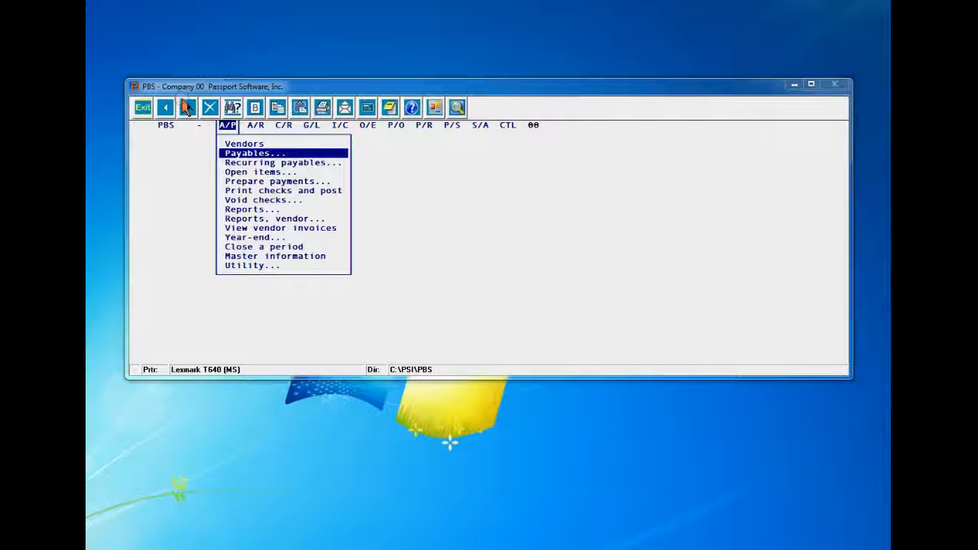
click(143, 108)
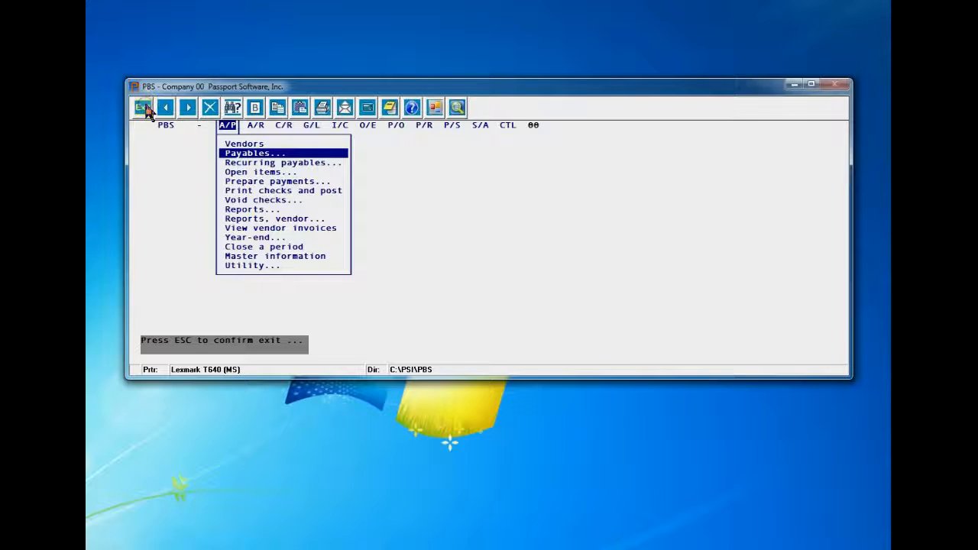
click(161, 214)
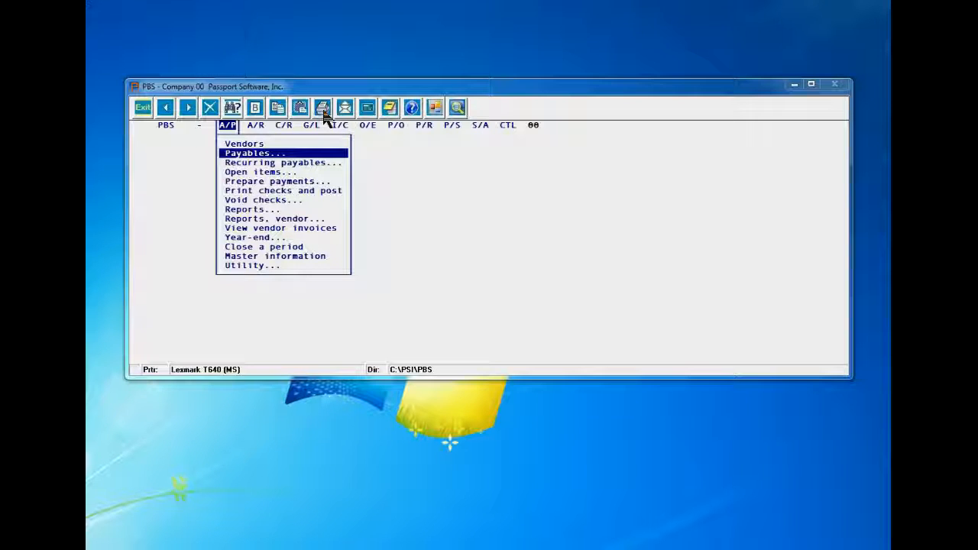
Step: Look over the printer and font settings available from the main menu and close them unchanged
click(322, 110)
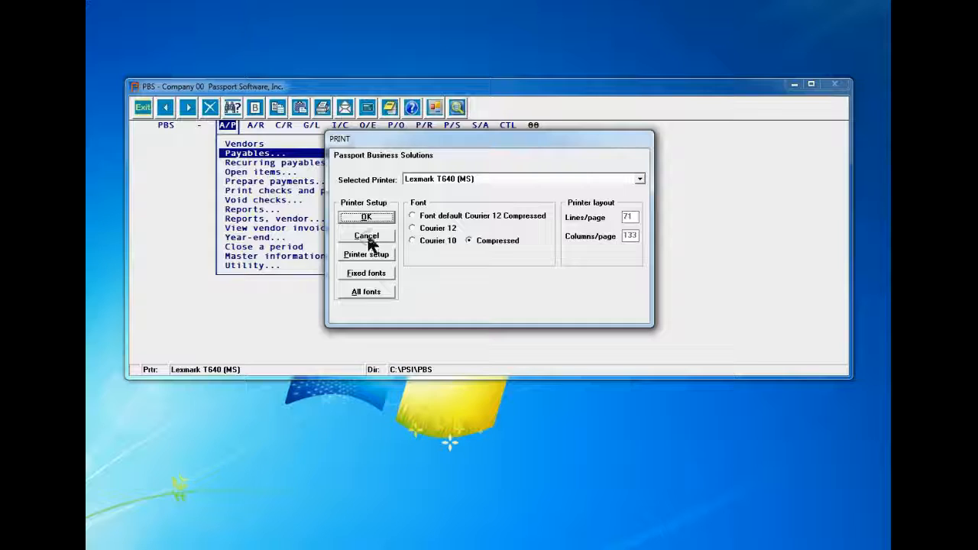
click(367, 236)
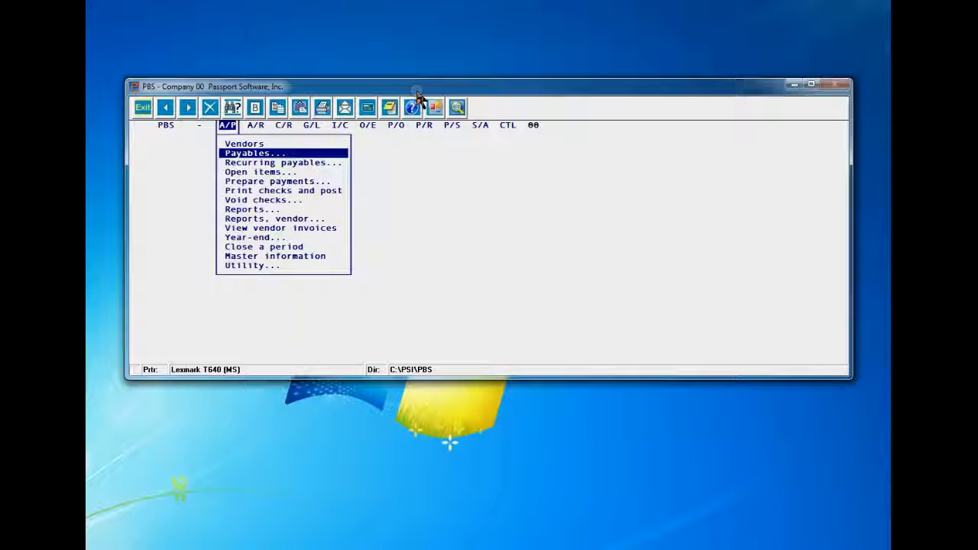
Step: Move the A/P menu selection to Year-end using its initial letter
click(457, 109)
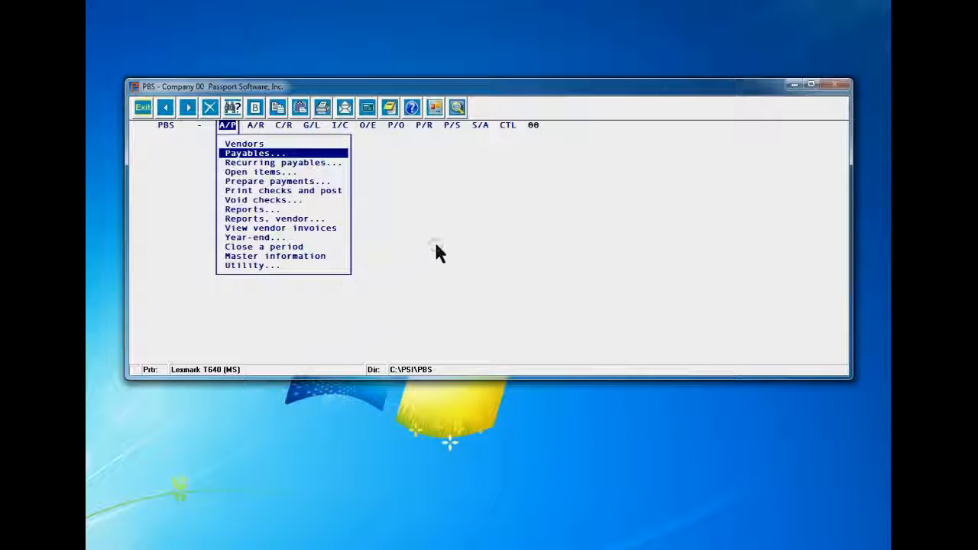
key(y)
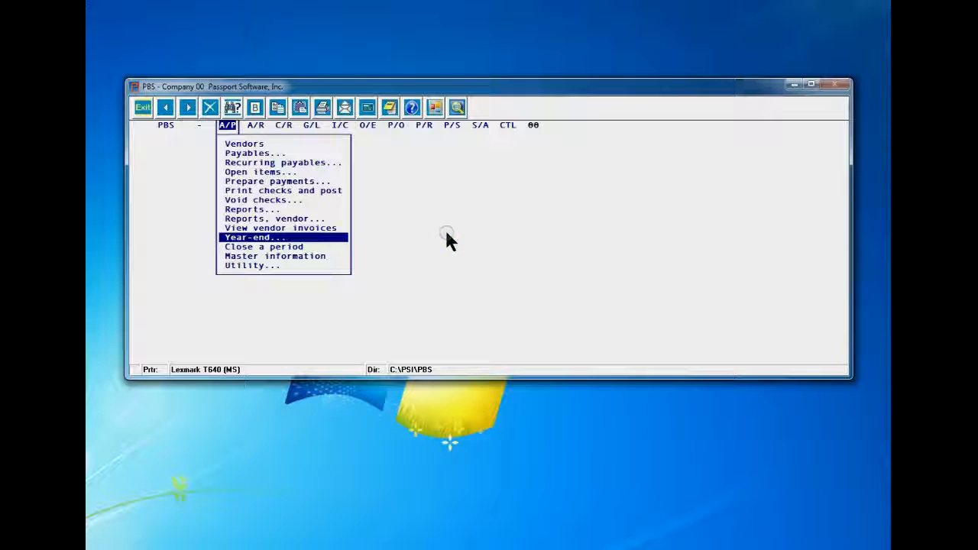